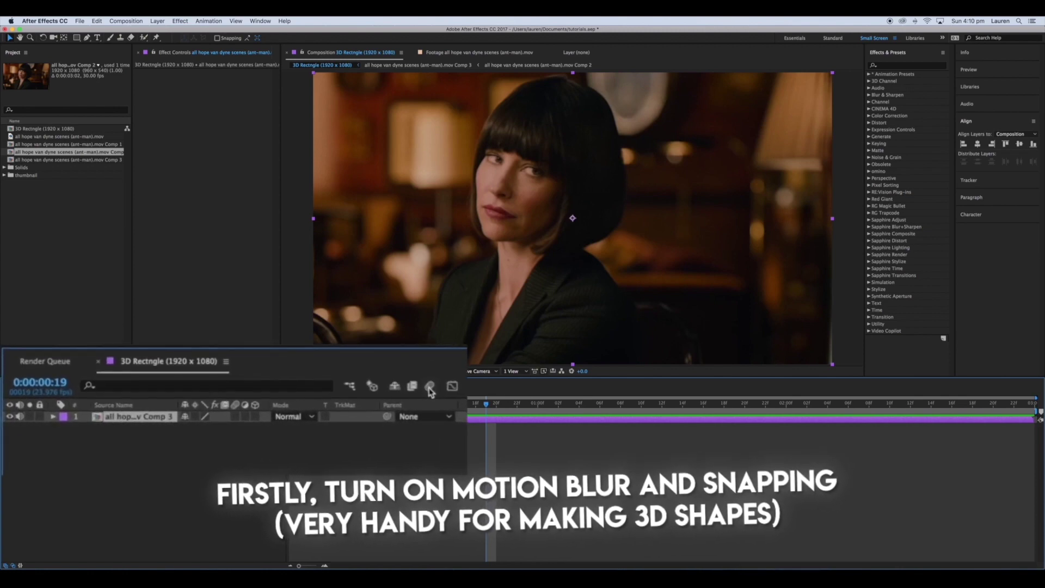
Enable motion blur on the clip layer and switch on snapping in the toolbar
left_click(406, 390)
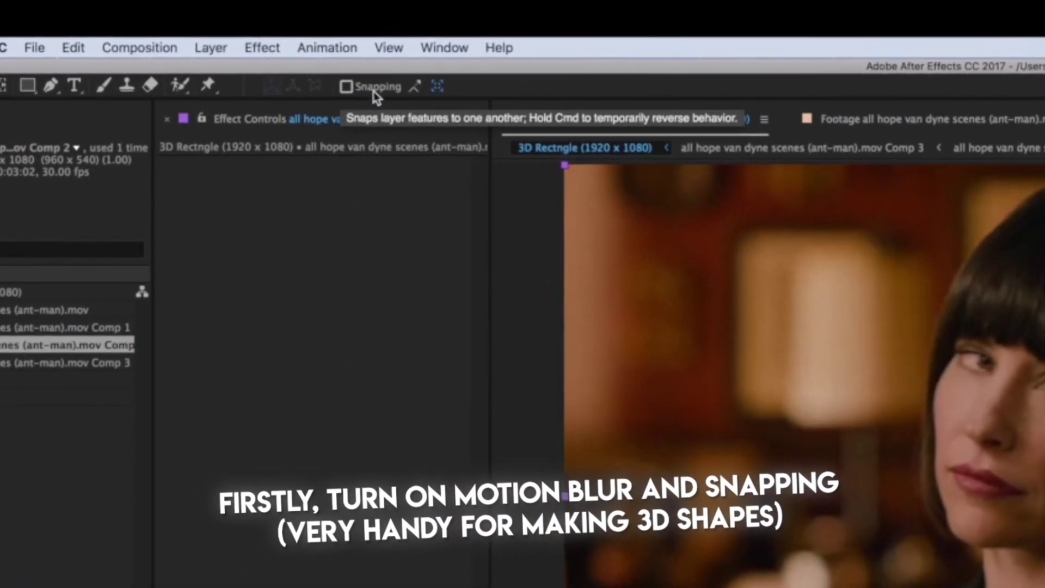
left_click(390, 91)
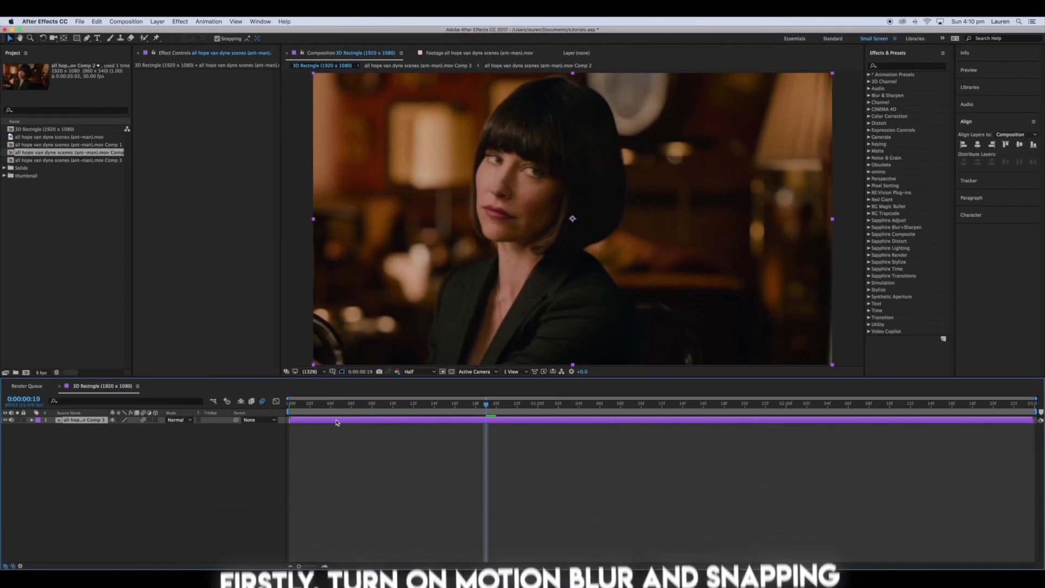
Duplicate the clip layer to five copies and give layers 1–4 a Yellow label
key("super+d")
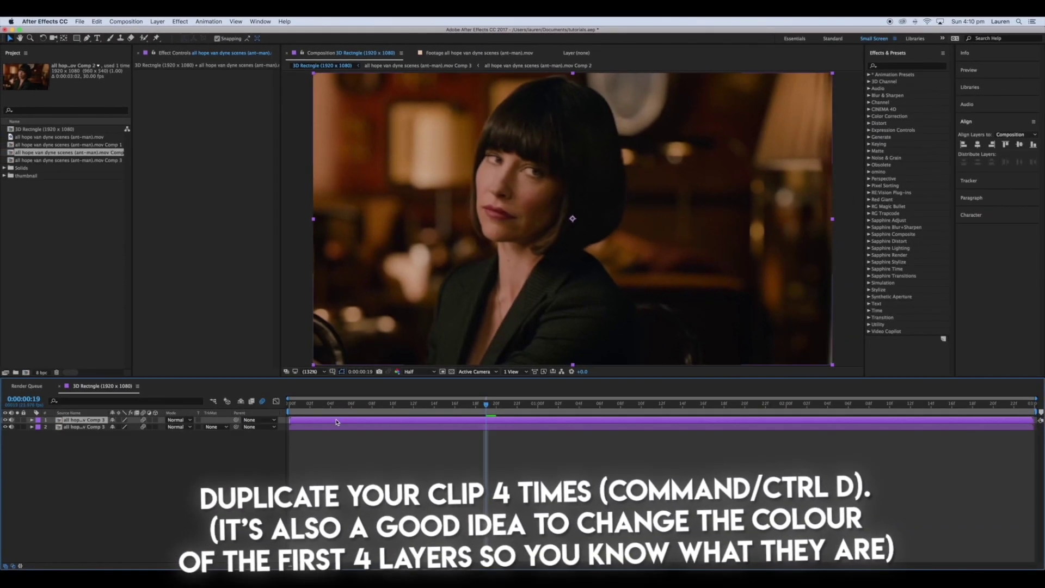
key("super+d")
key("super+d")
key("super+d")
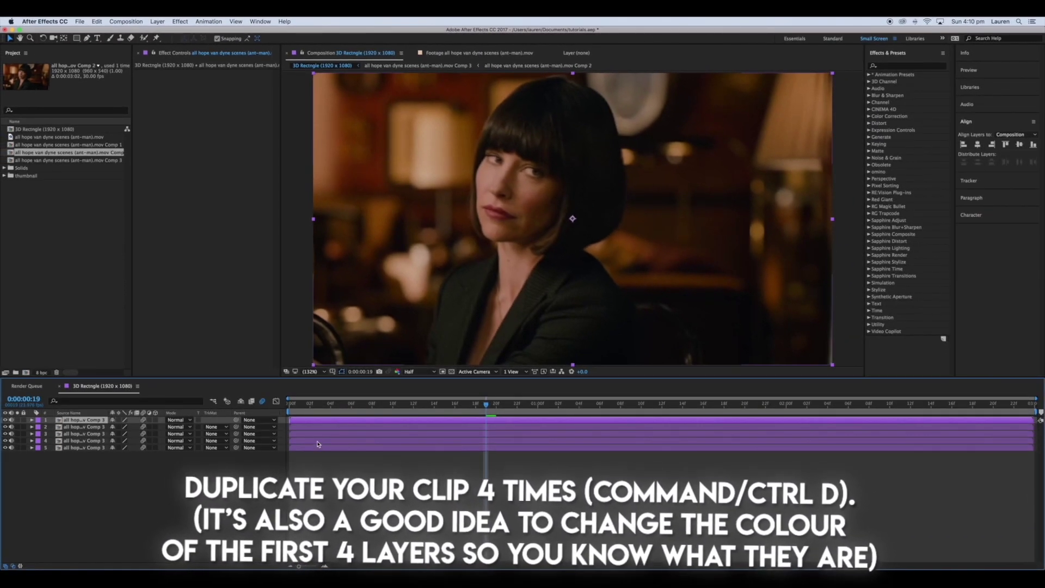
left_click(294, 440, "shift")
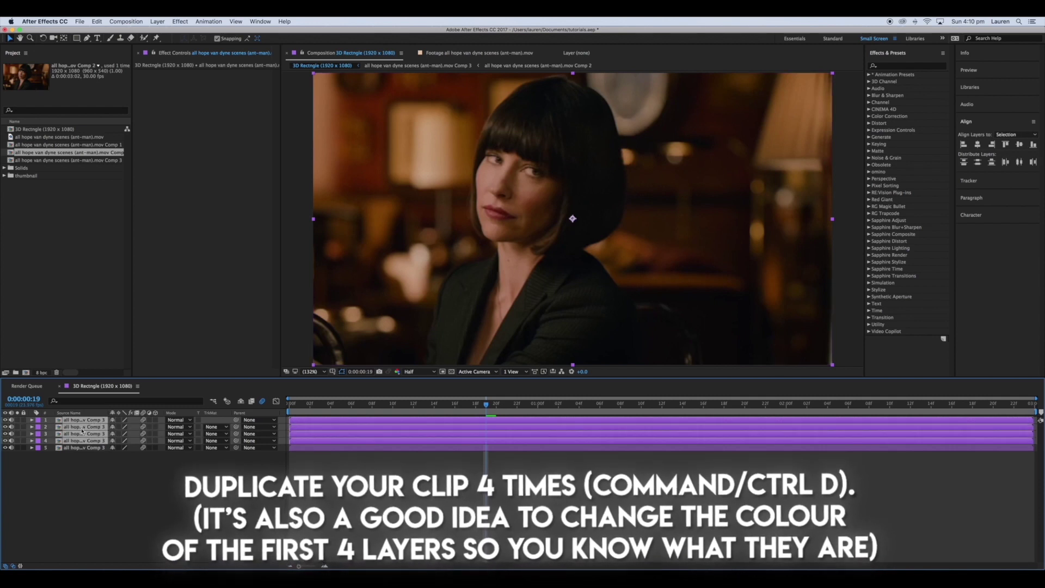
left_click(39, 421)
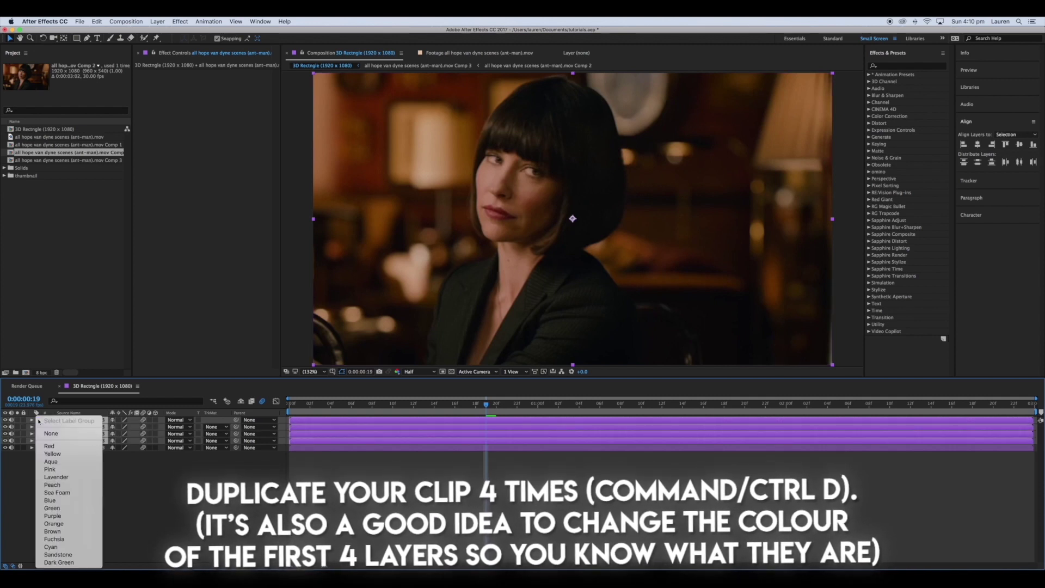
left_click(72, 456)
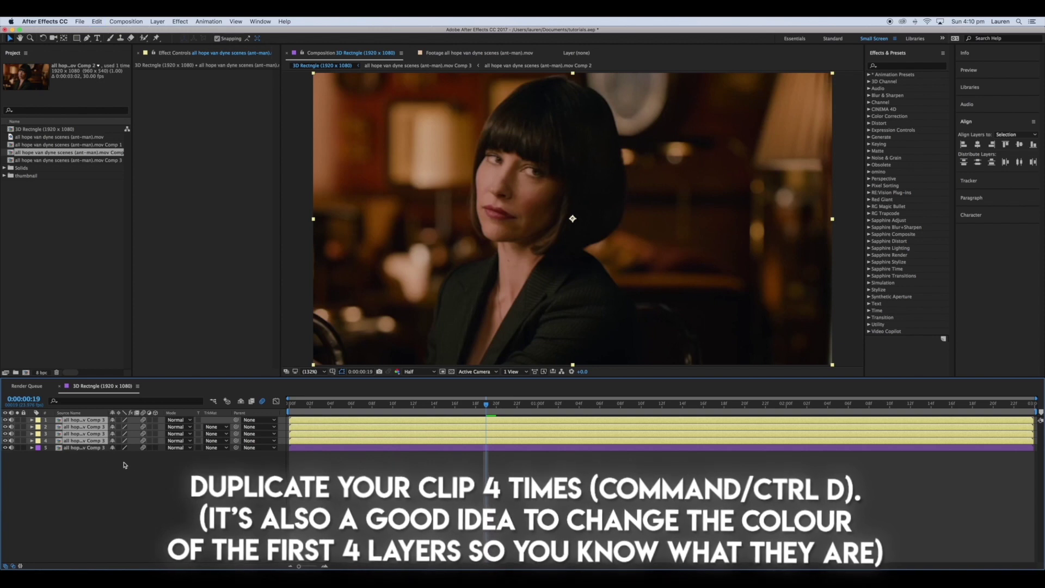
left_click(67, 467)
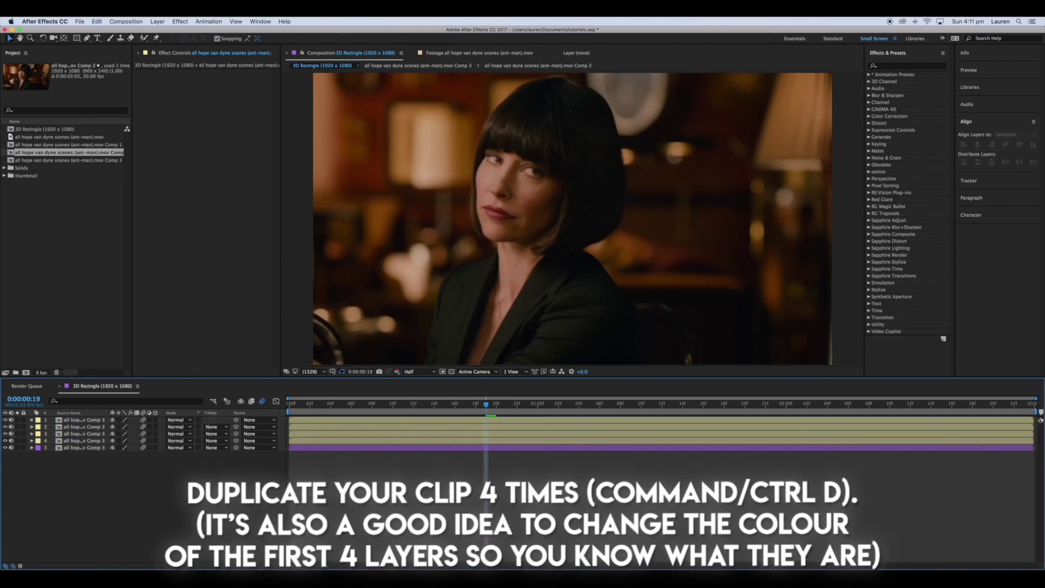
Turn on the 3D Layer switch for the four yellow layers, then select layer 4
left_click(484, 442)
left_click(479, 420, "shift")
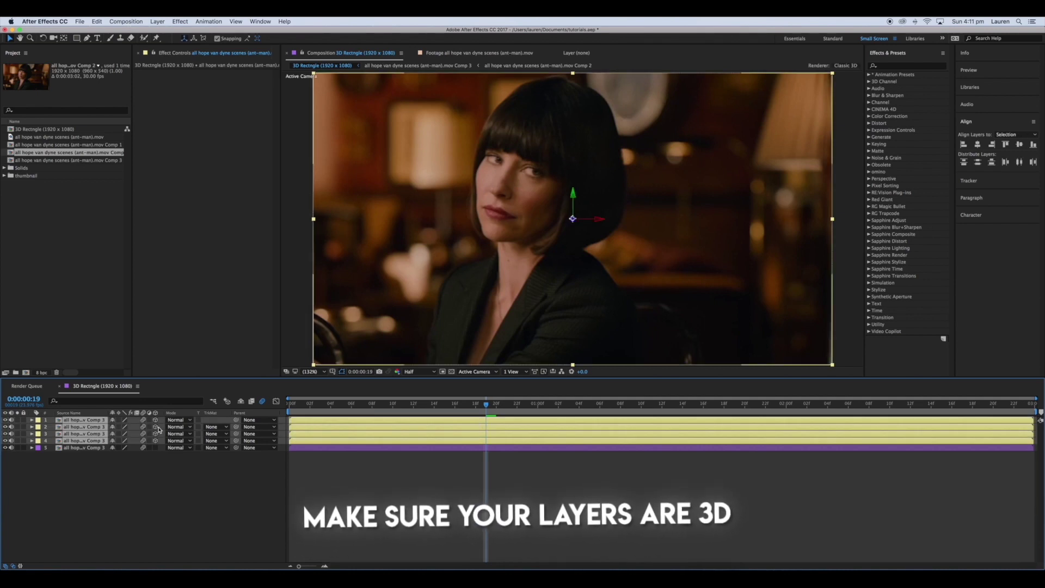
left_click(427, 472)
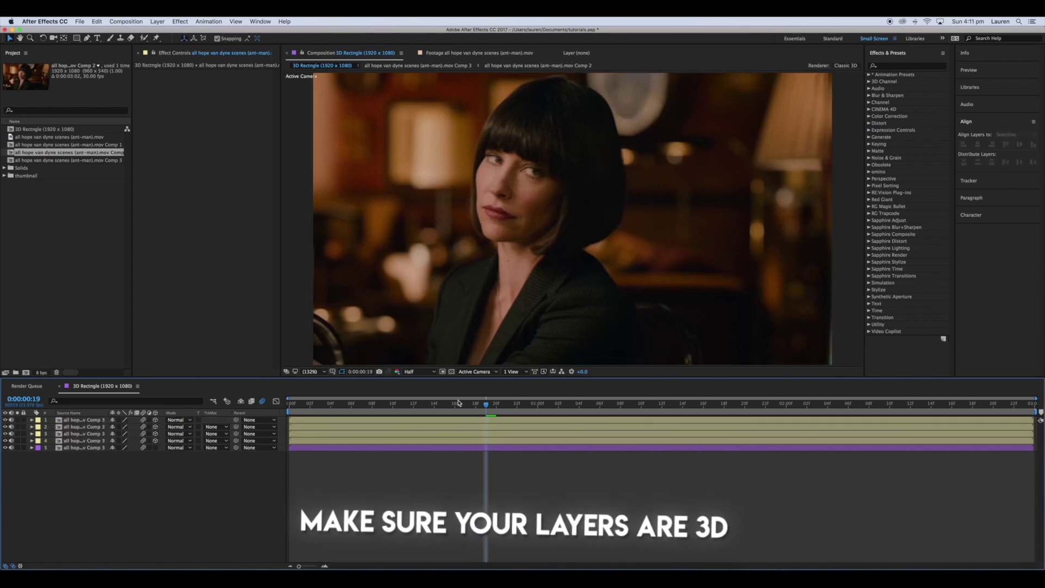
left_click(463, 441)
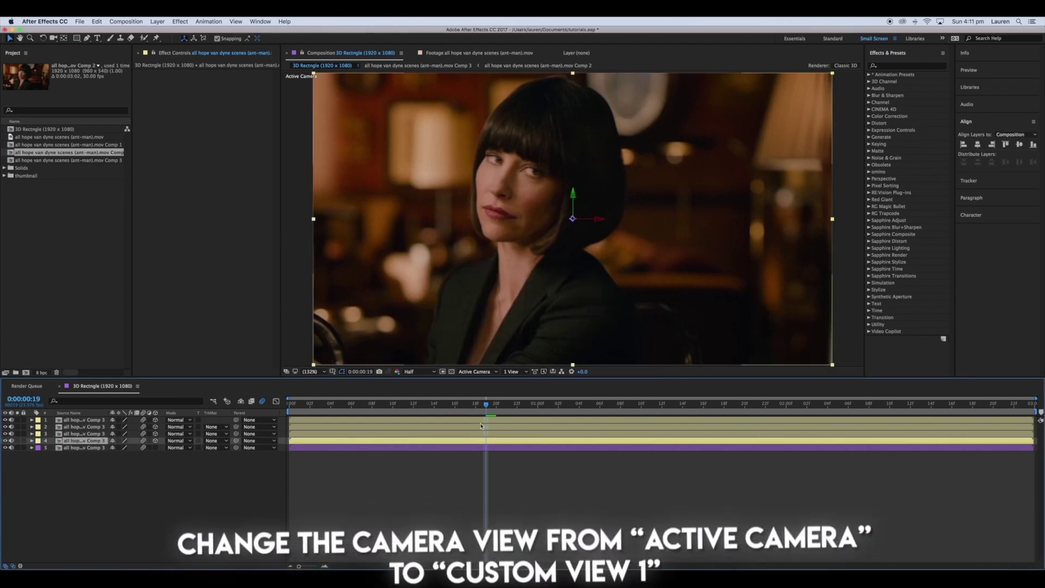
Switch the viewer to Custom View 1, orbit nearly head-on, and dolly back so the clip looks smaller
left_click(495, 372)
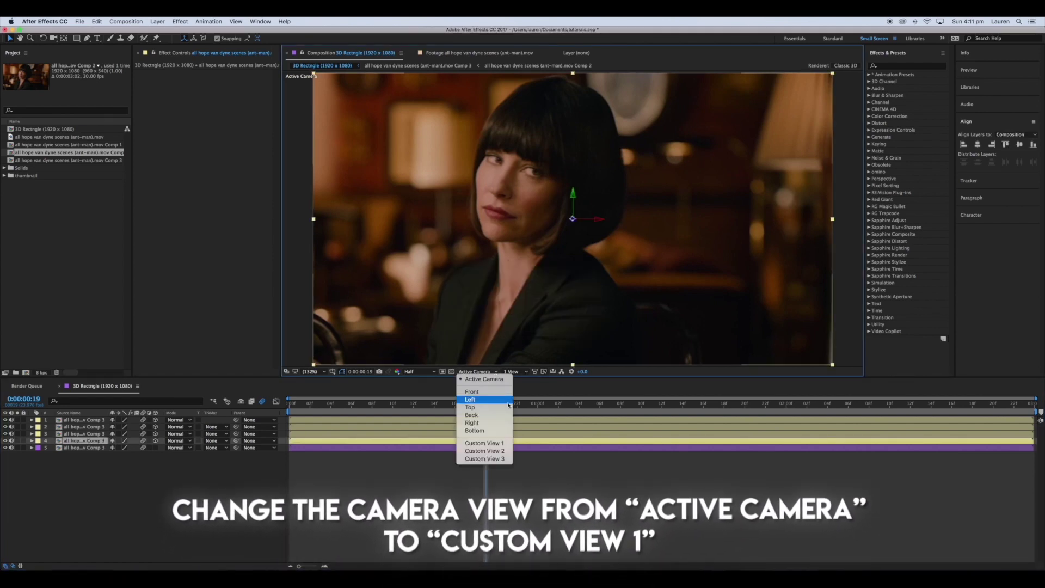
left_click(493, 444)
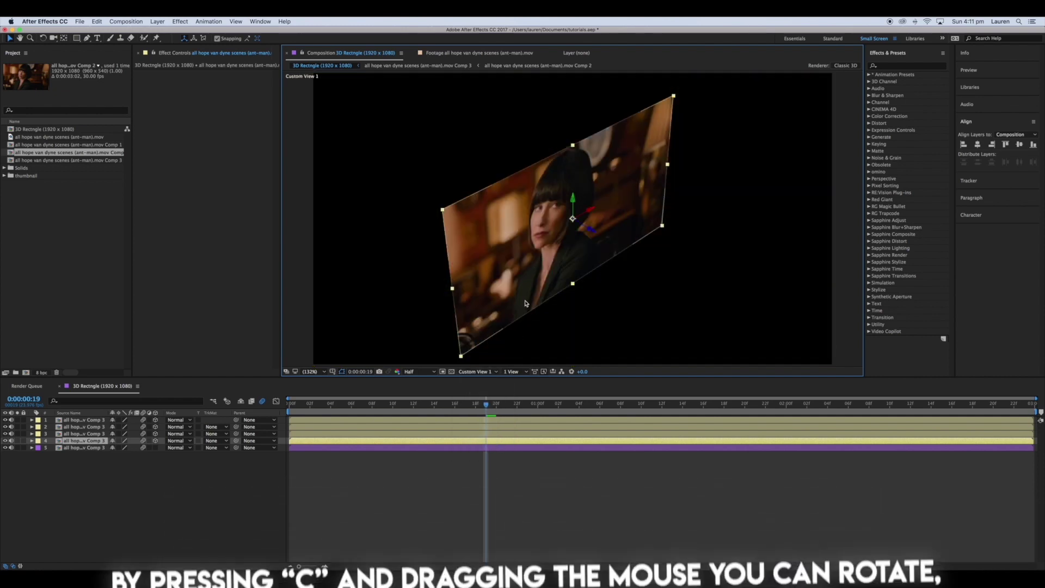
key("c")
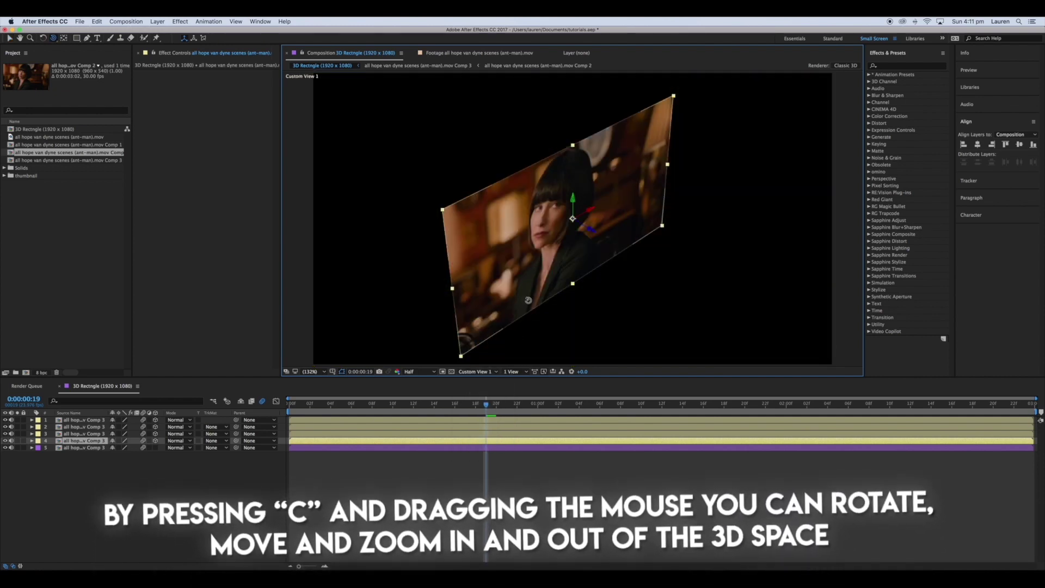
mouse_move(528, 300)
left_mouse_down()
mouse_move(613, 290)
mouse_move(538, 272)
left_mouse_up()
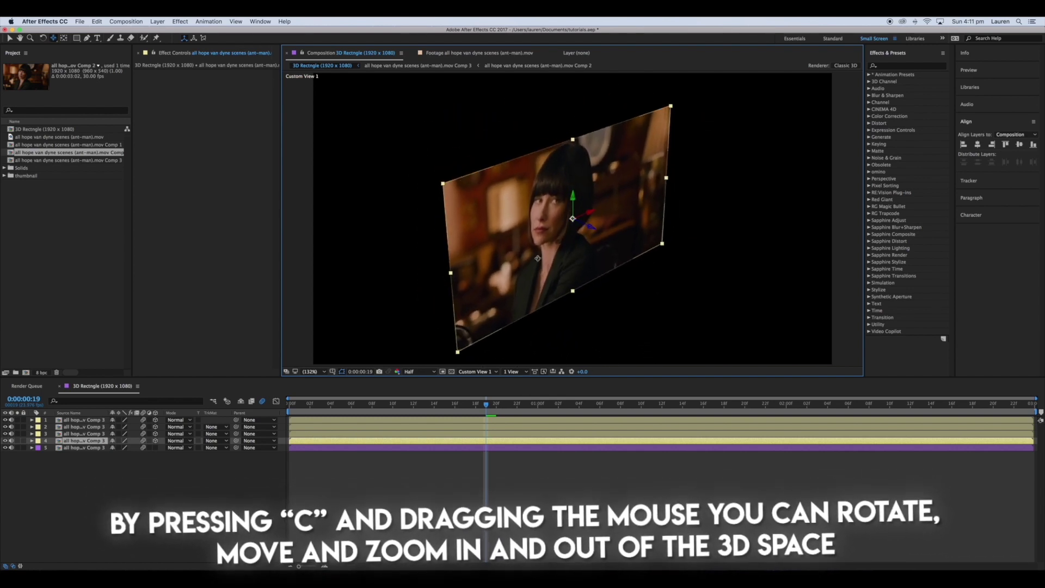
left_click_drag(537, 240, 534, 354)
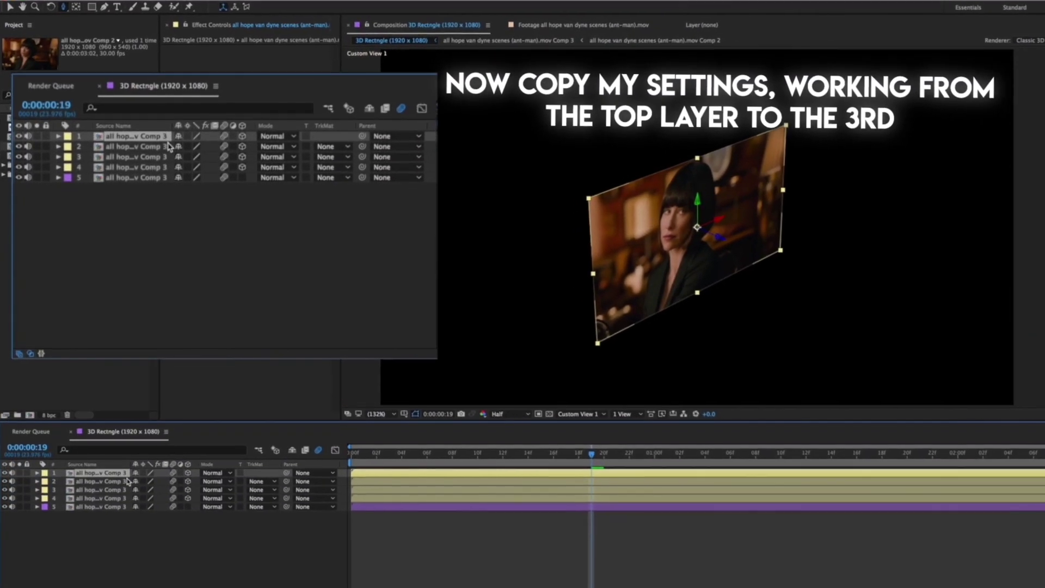
Set layer 1's X Rotation to -90°
key("r")
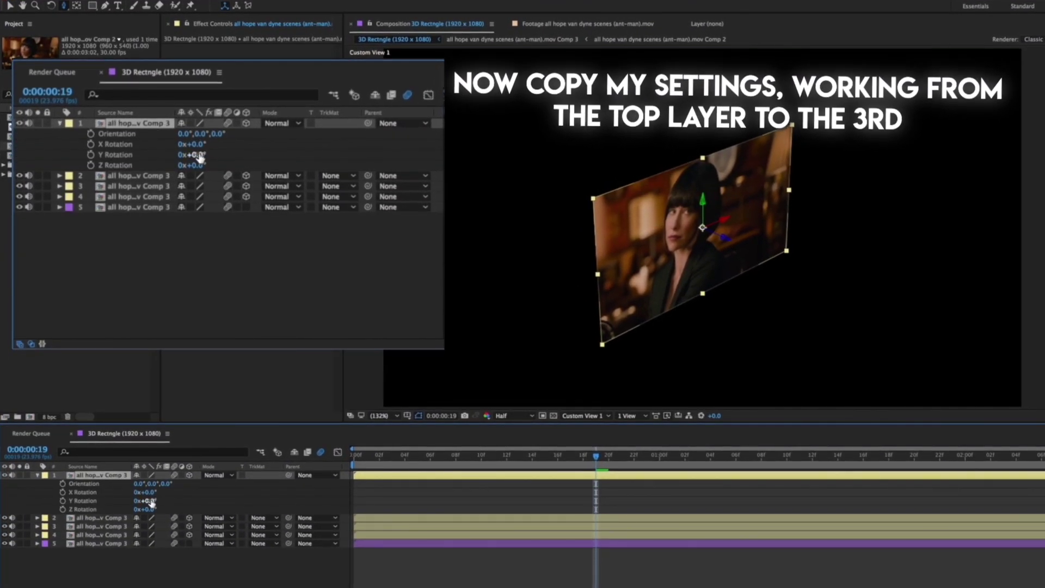
left_click_drag(199, 156, 161, 149)
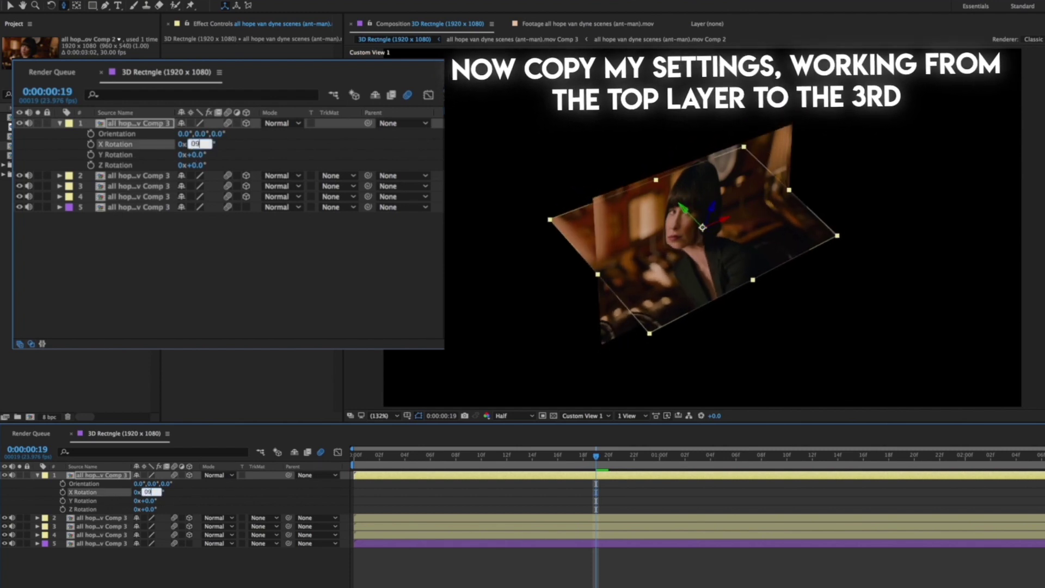
type("-90")
key("Return")
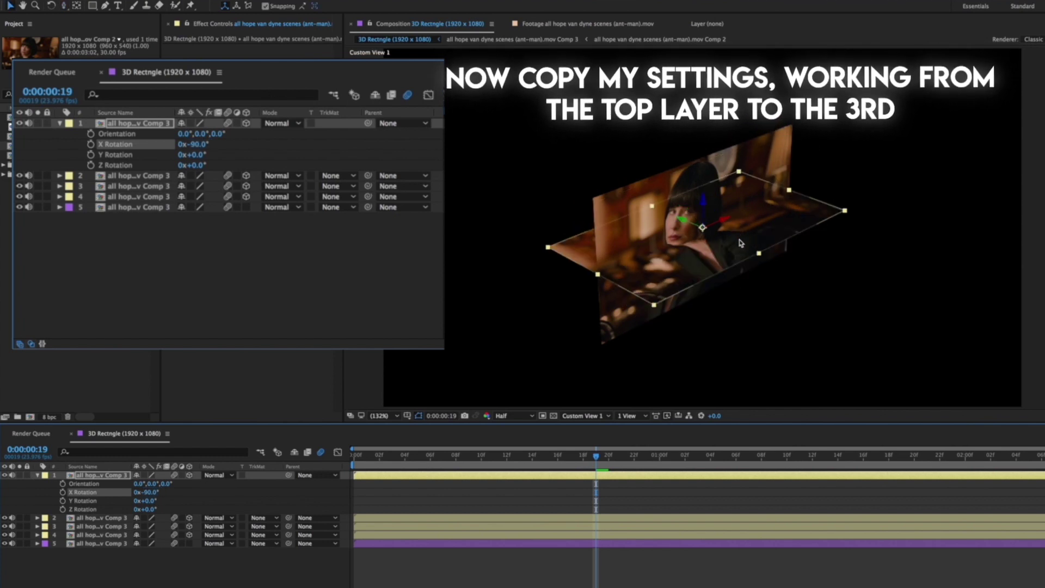
mouse_move(741, 243)
left_mouse_down()
mouse_move(709, 167)
mouse_move(690, 158)
left_mouse_up()
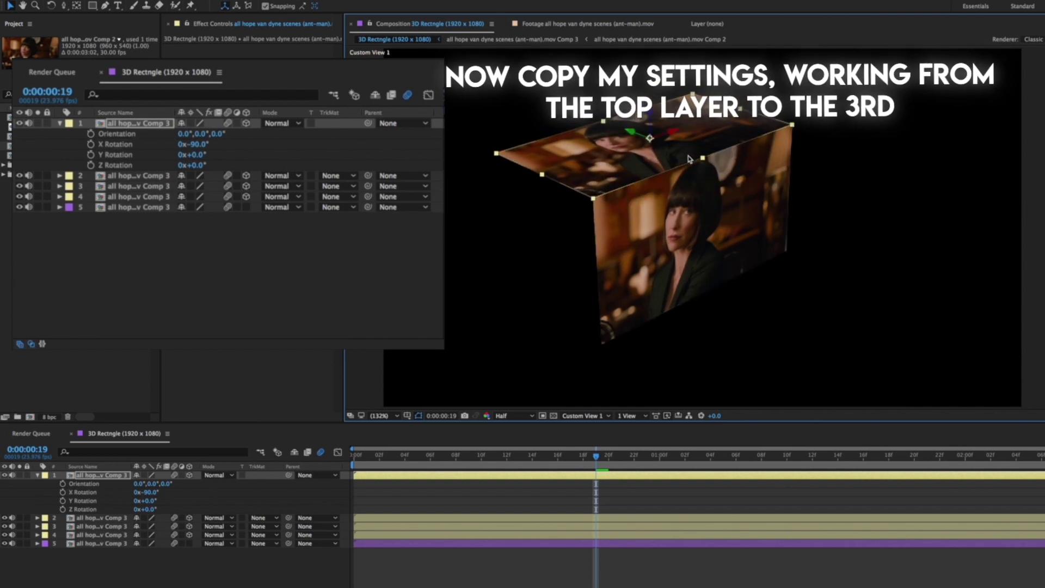
Set layer 2's X Rotation to -180° and move it into place as a box face
left_click(558, 519)
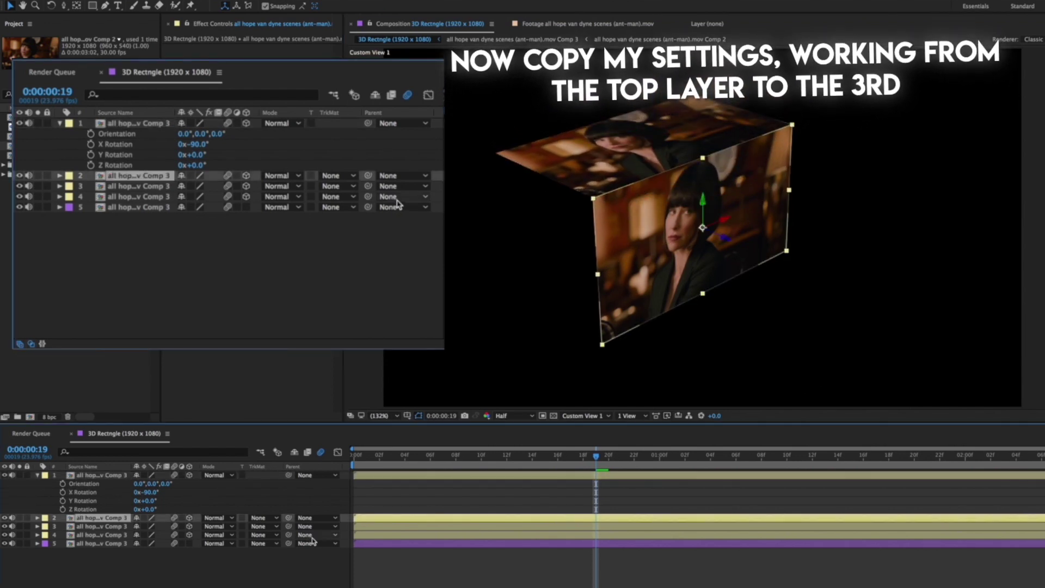
key("r")
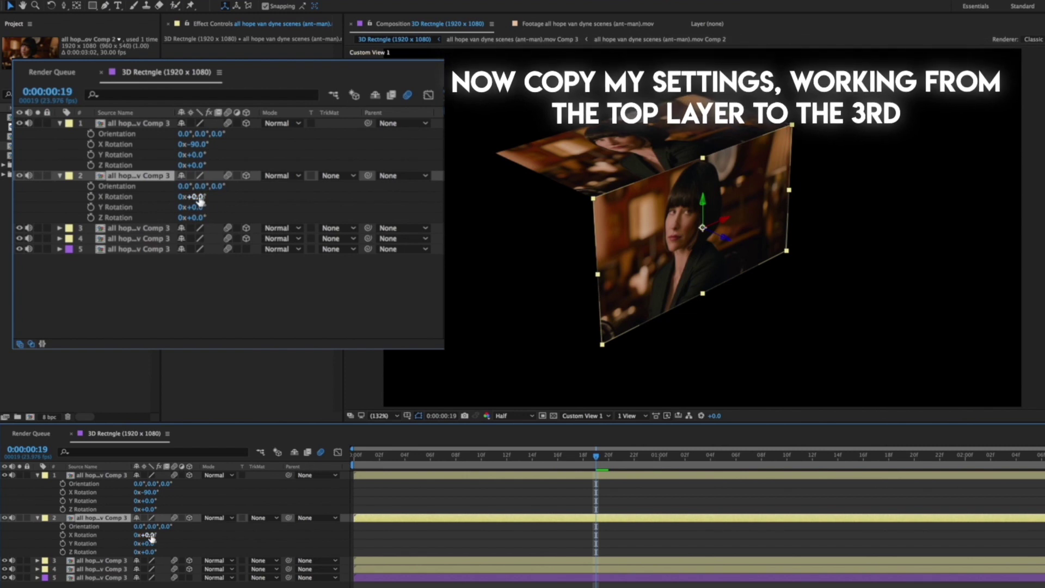
key("Return")
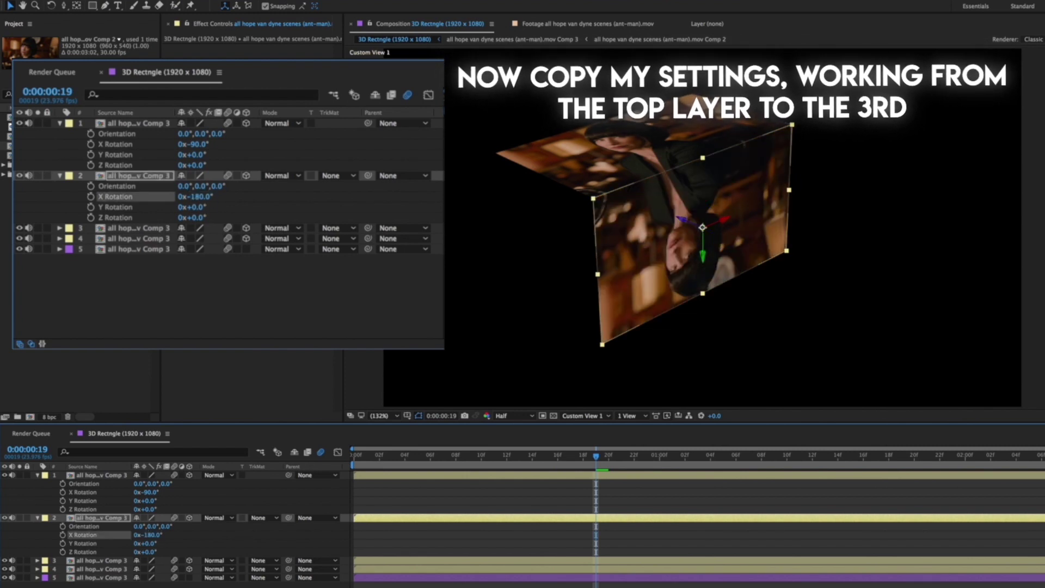
left_click_drag(711, 174, 605, 129)
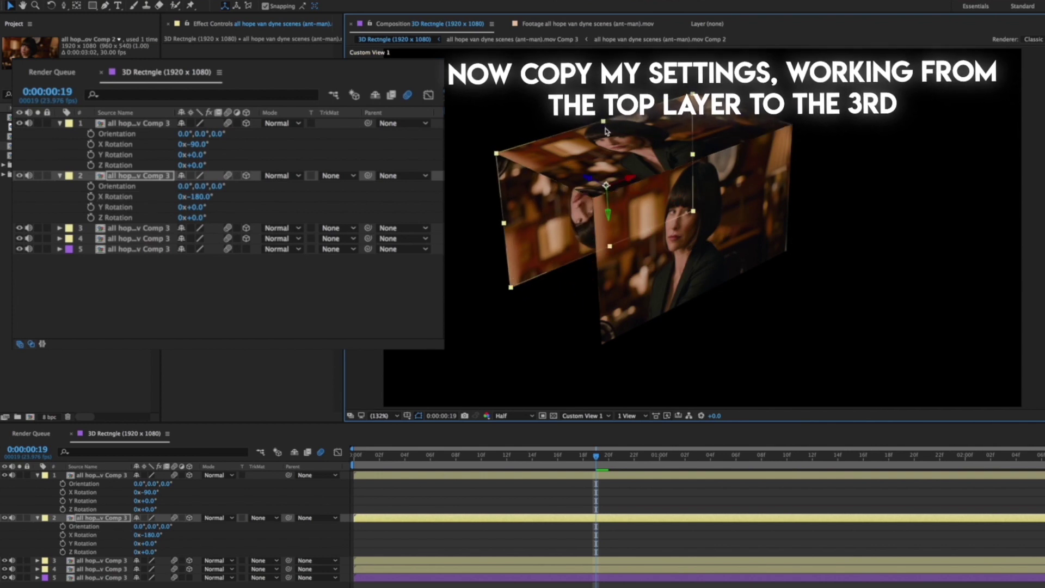
Set layer 3's X Rotation to -270° and orbit the custom view to inspect the box
left_click(582, 560)
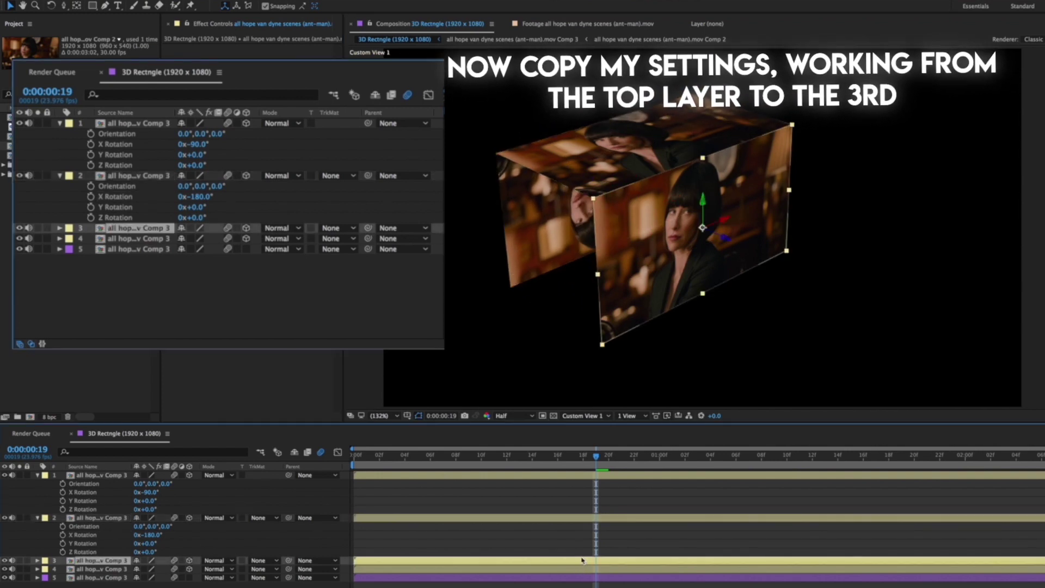
key("r")
type("-270")
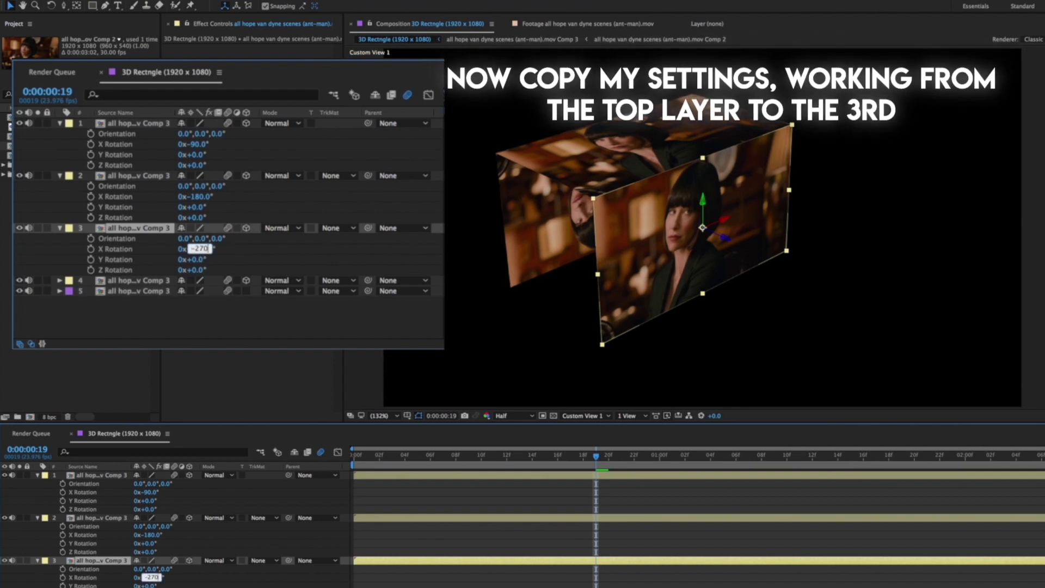
key("Return")
mouse_move(665, 212)
left_mouse_down()
mouse_move(591, 259)
mouse_move(623, 247)
left_mouse_up()
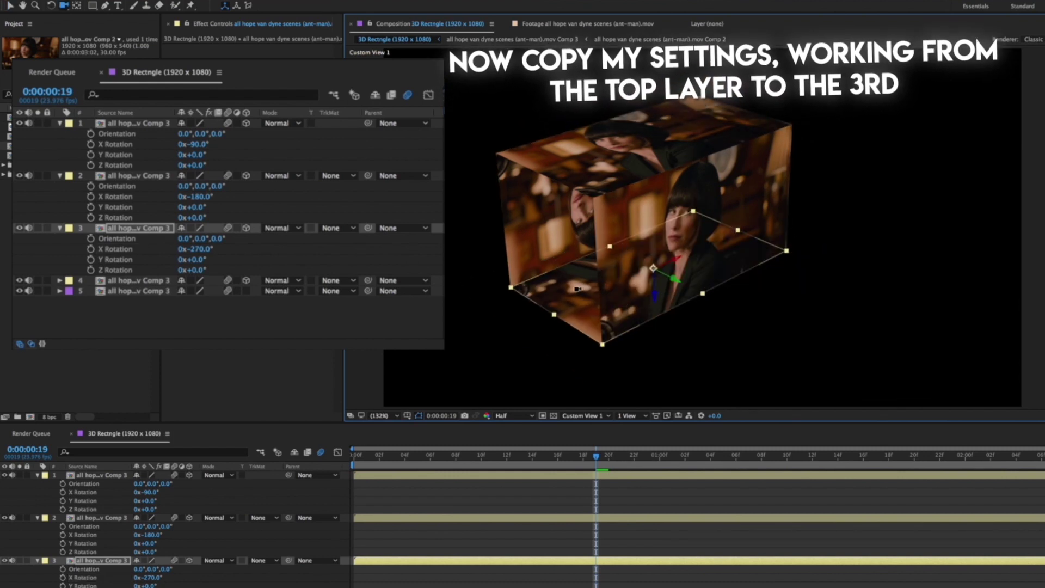
mouse_move(579, 288)
left_mouse_down()
mouse_move(730, 242)
mouse_move(769, 278)
mouse_move(521, 262)
mouse_move(558, 263)
mouse_move(545, 267)
left_mouse_up()
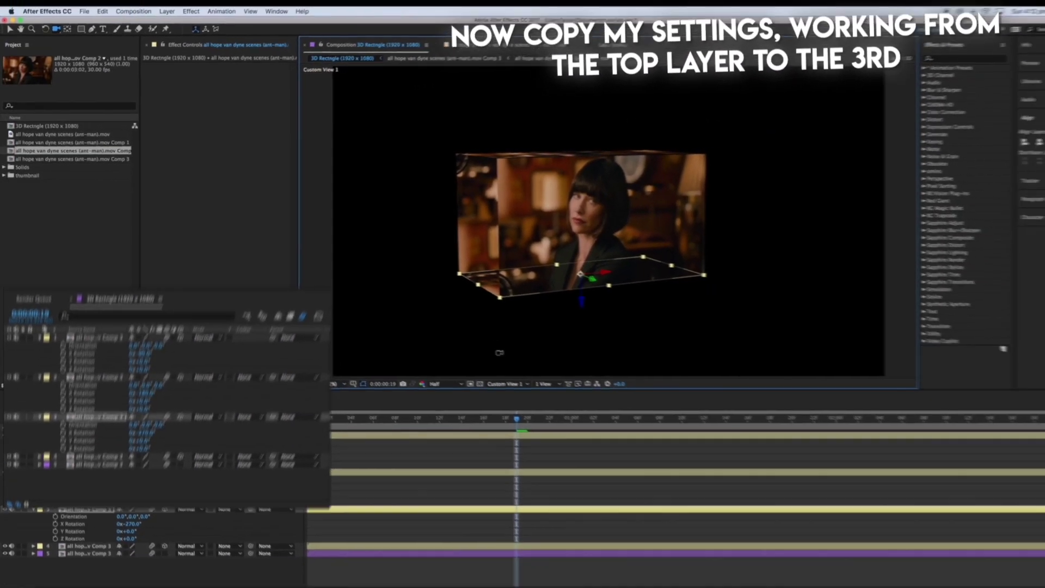
Return the viewer to Active Camera, select layer 5, and collapse layers 1–3's rotation properties
left_click(471, 371)
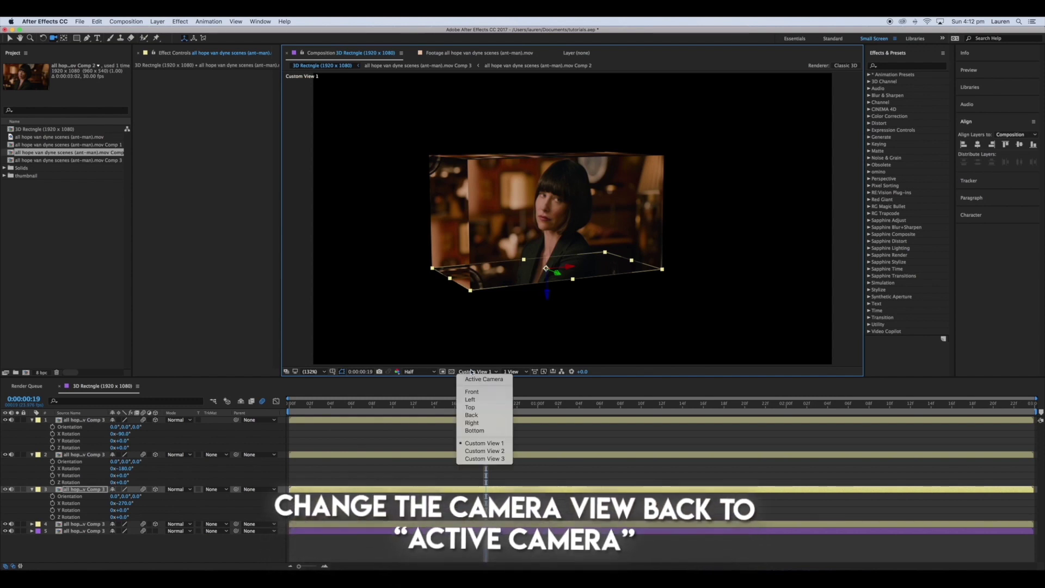
left_click(480, 379)
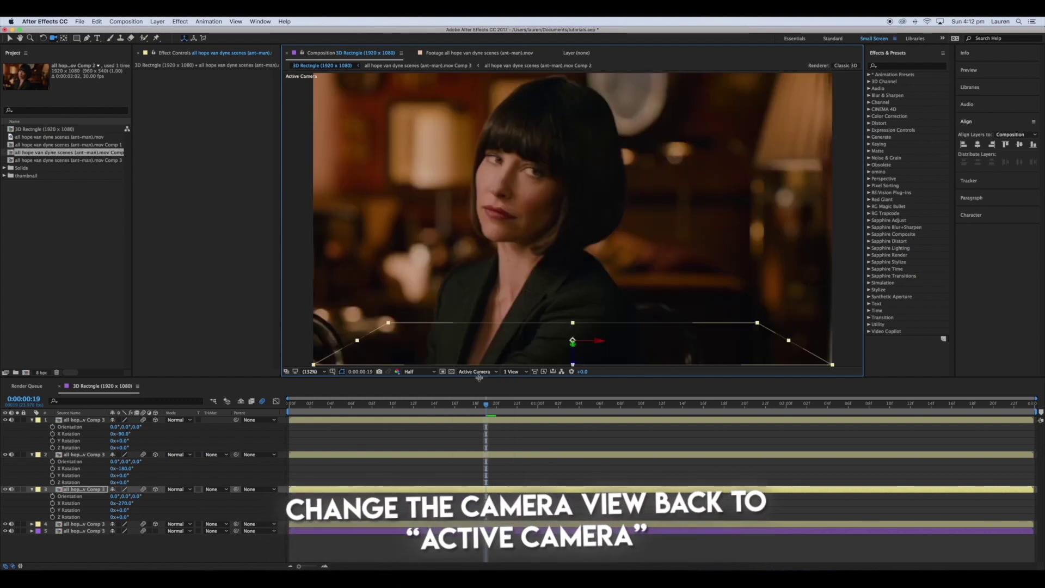
left_click(479, 532)
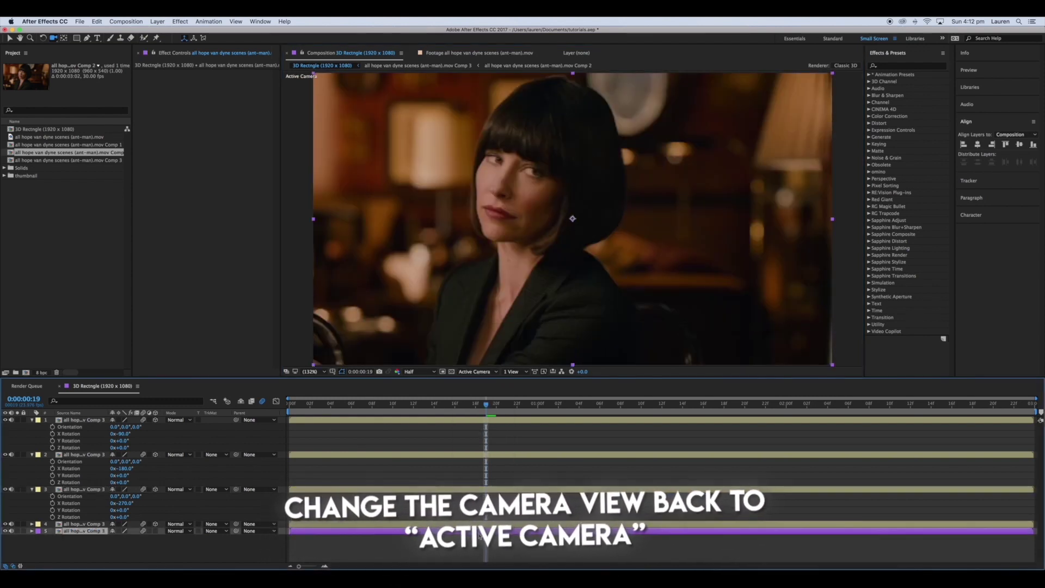
left_click(32, 490)
left_click(31, 454)
left_click(31, 420)
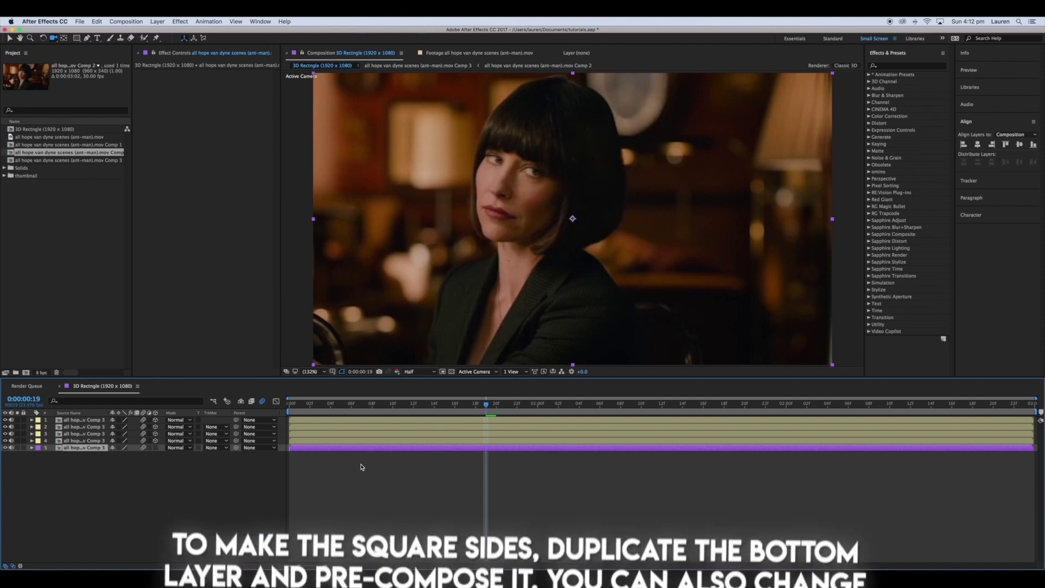
Duplicate the bottom clip layer and pre-compose it as Comp 4
key("ctrl+d")
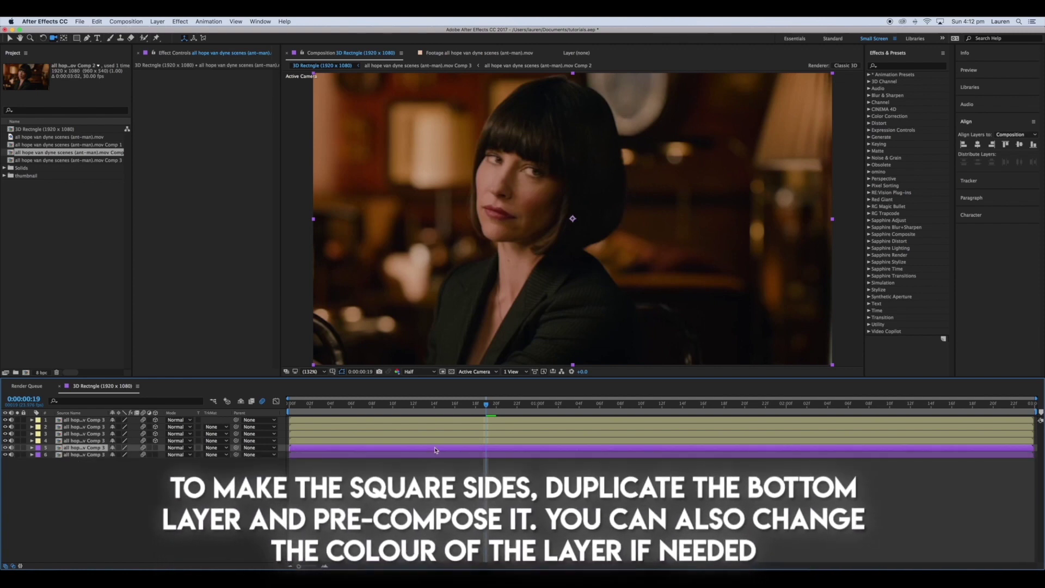
right_click(436, 450)
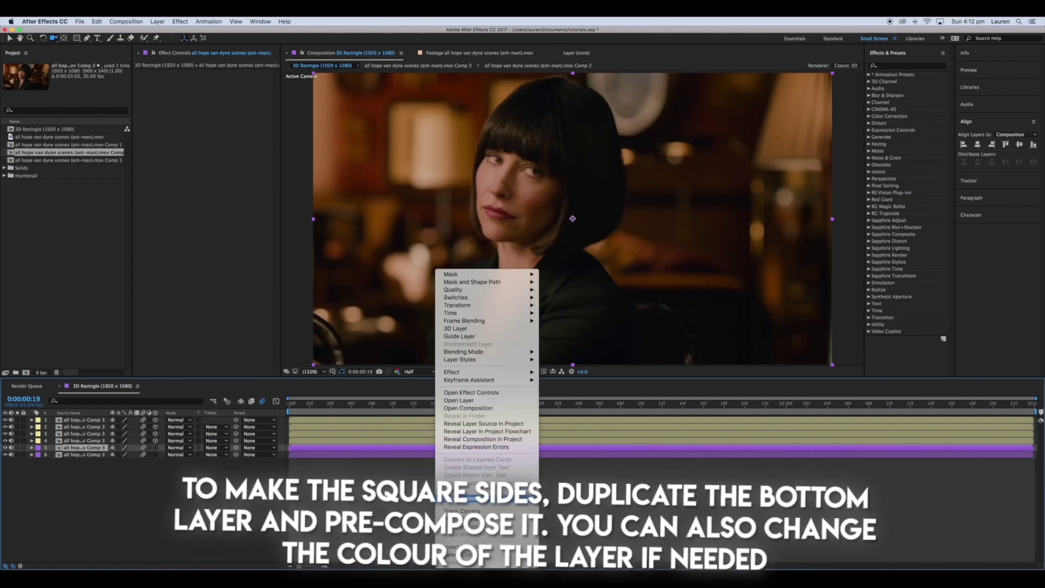
left_click(465, 498)
left_click(589, 349)
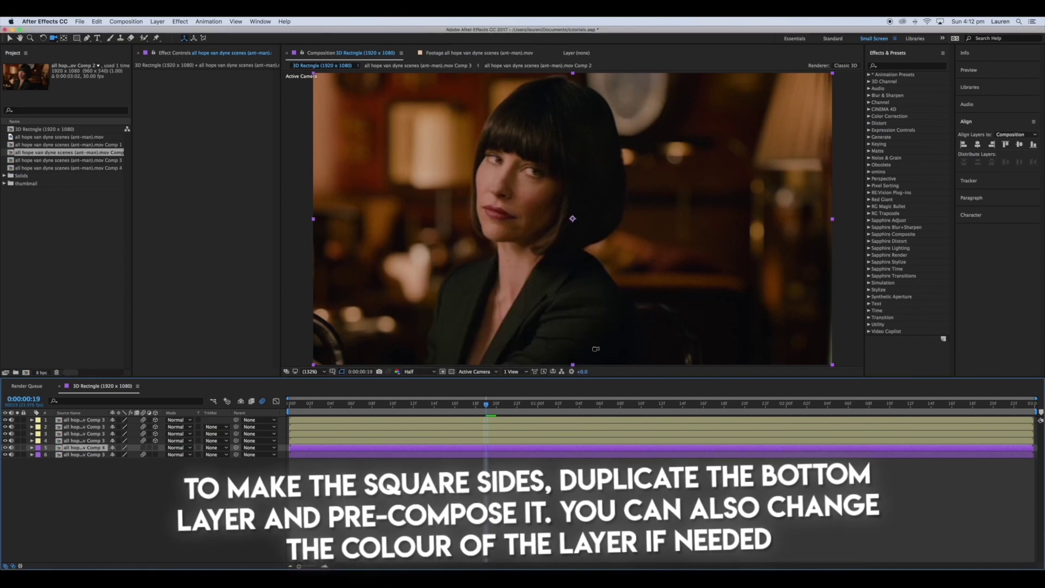
Label the Comp 4 layer Blue and open the pre-comp, selecting its clip layer
left_click(37, 448)
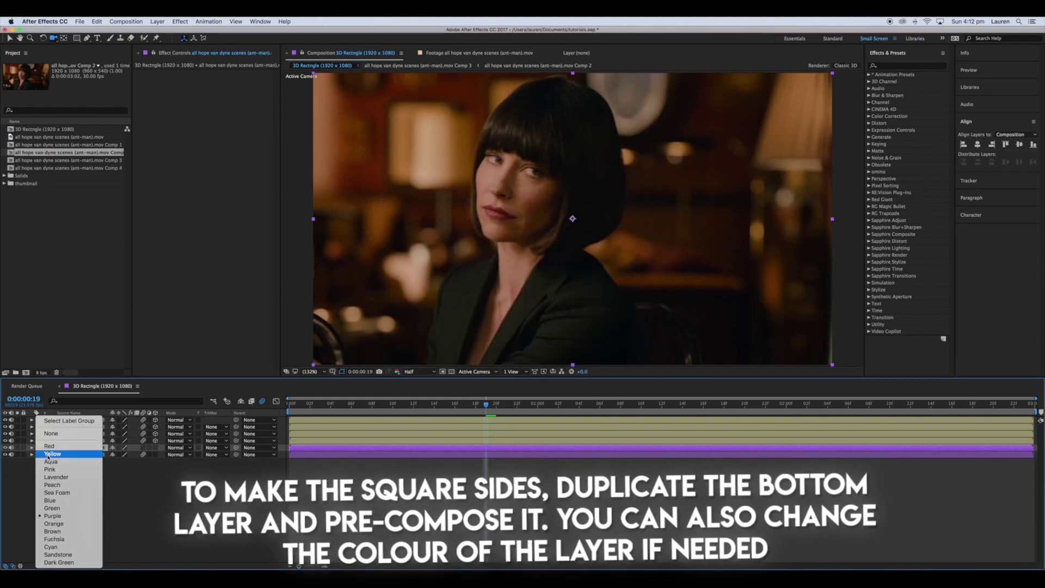
left_click(50, 501)
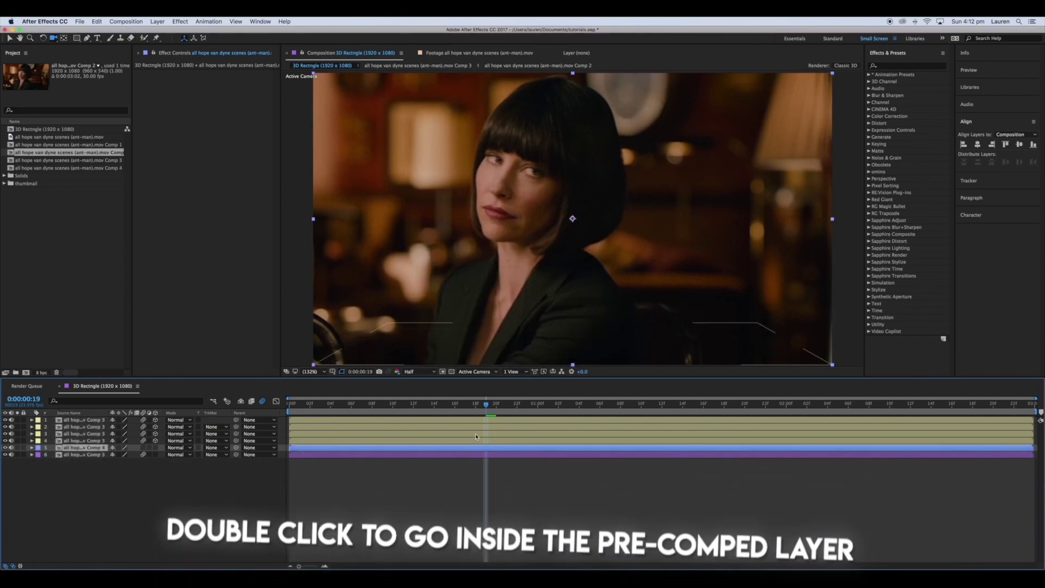
double_click(481, 450)
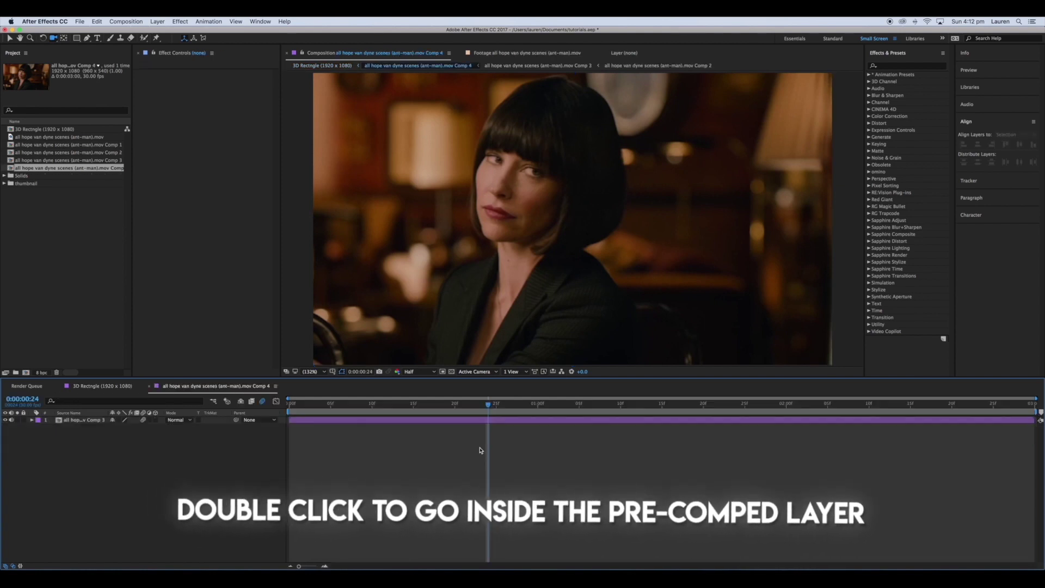
left_click(497, 421)
Change Comp 4's composition width to 1080 for a square 1080×1080 frame
left_click(132, 23)
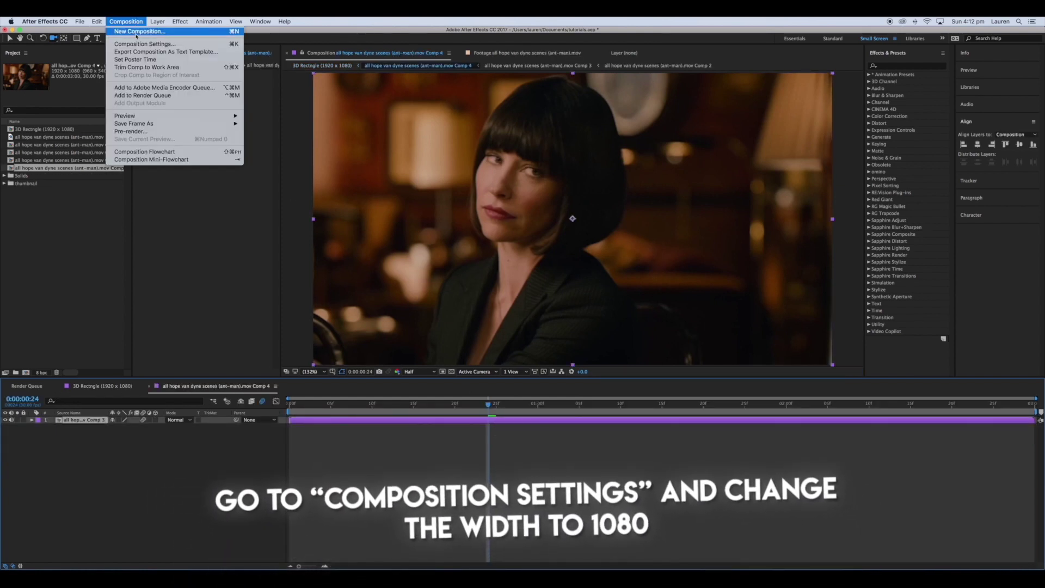
left_click(138, 44)
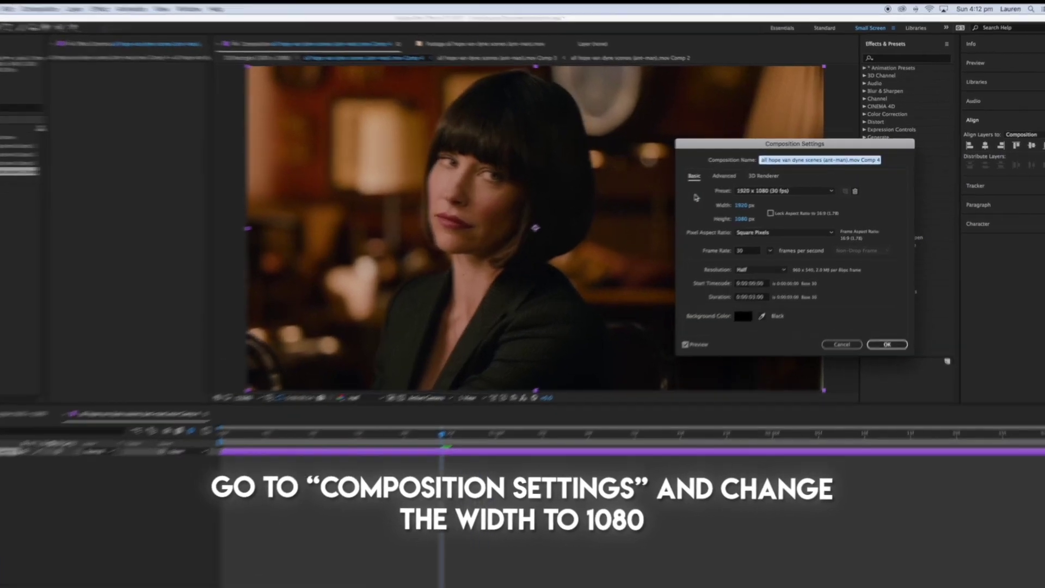
type("1080")
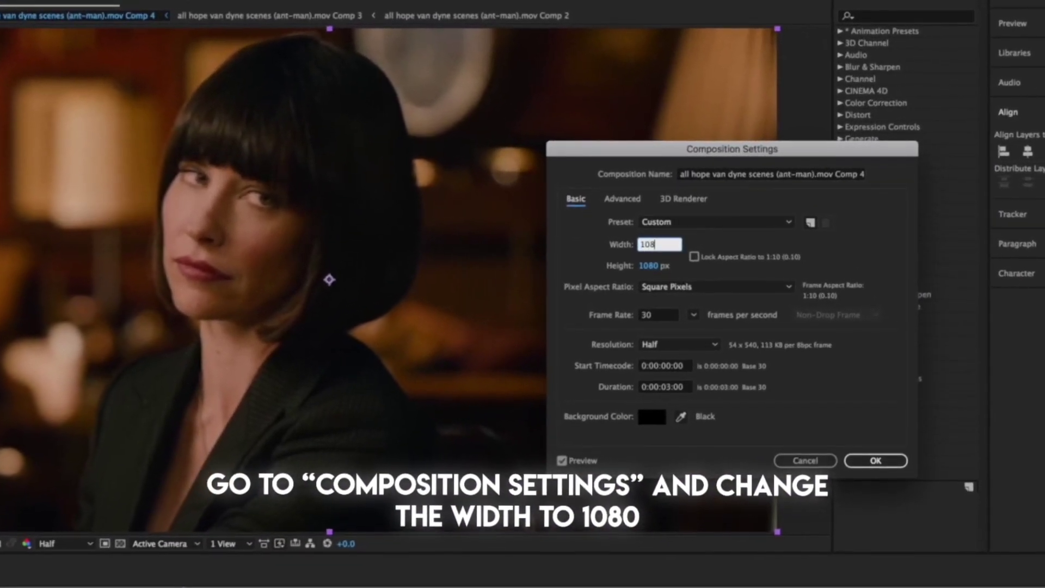
left_click(679, 275)
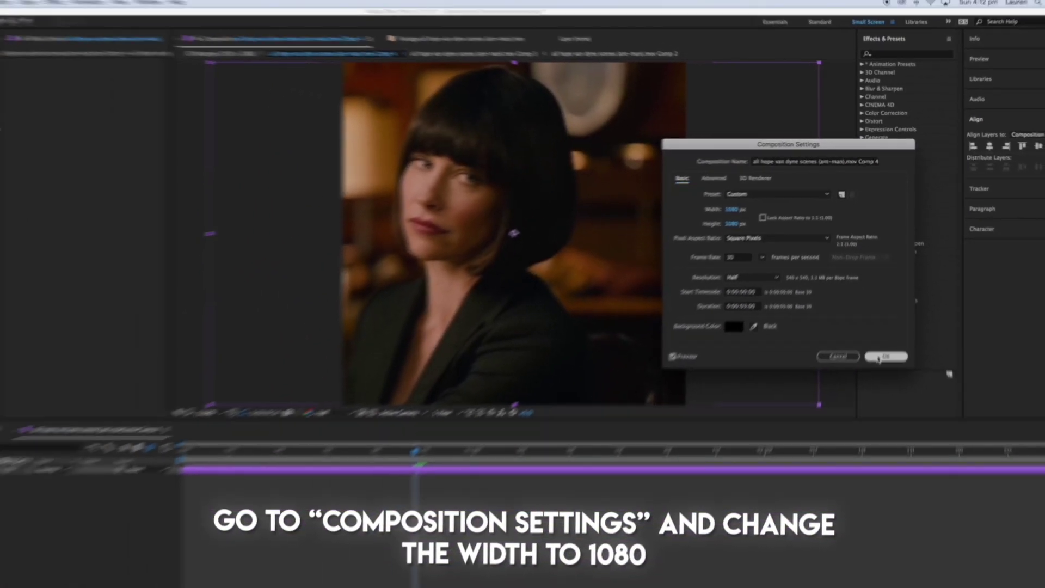
left_click(878, 357)
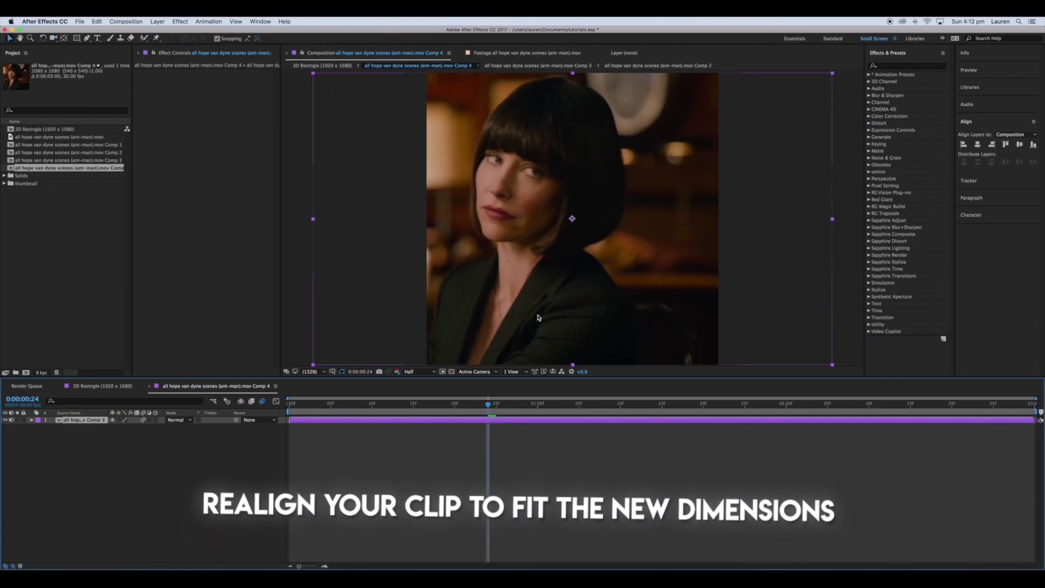
Recentre the clip in the square frame and go back to the 3D Rectngle composition
left_click_drag(538, 317, 568, 320)
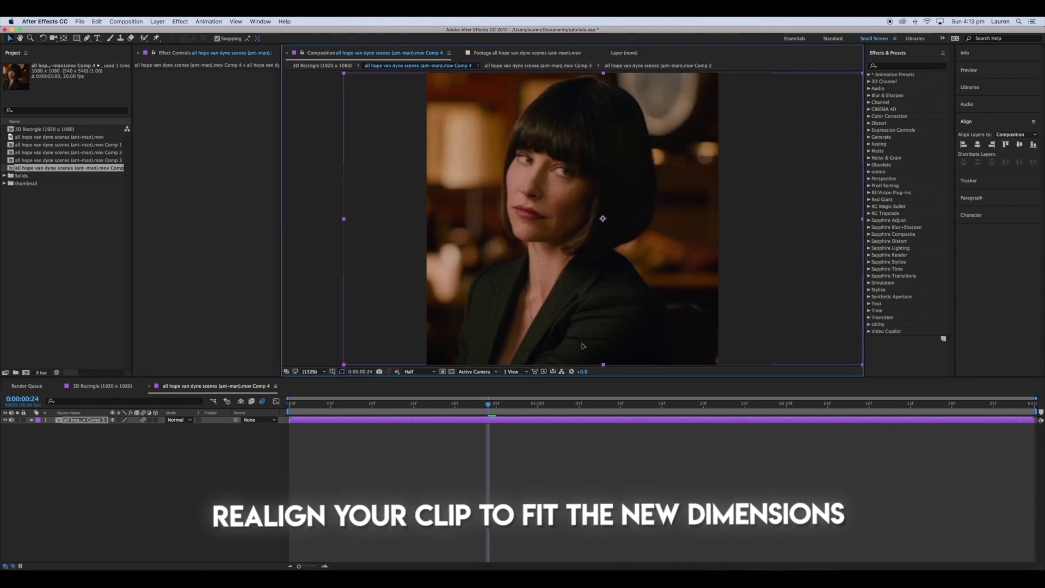
left_click_drag(586, 357, 584, 357)
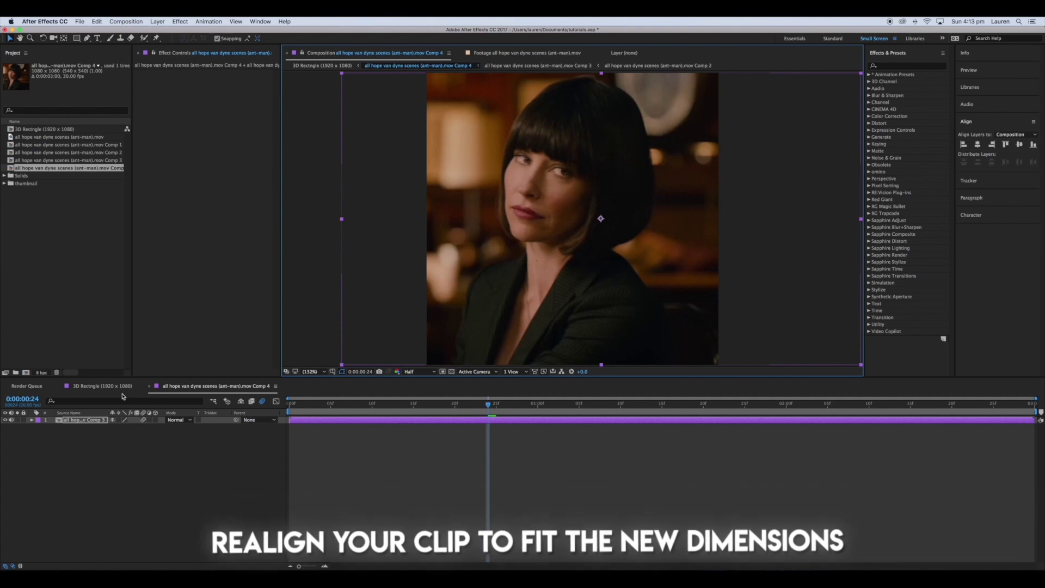
left_click(105, 387)
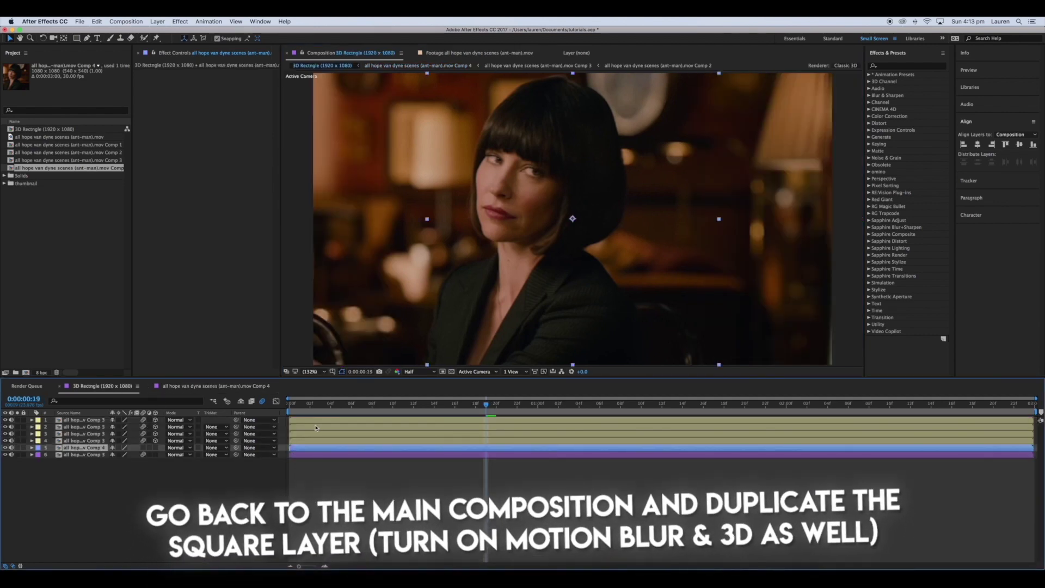
Duplicate the Comp 4 layer and enable motion blur and 3D on both copies
key("ctrl+d")
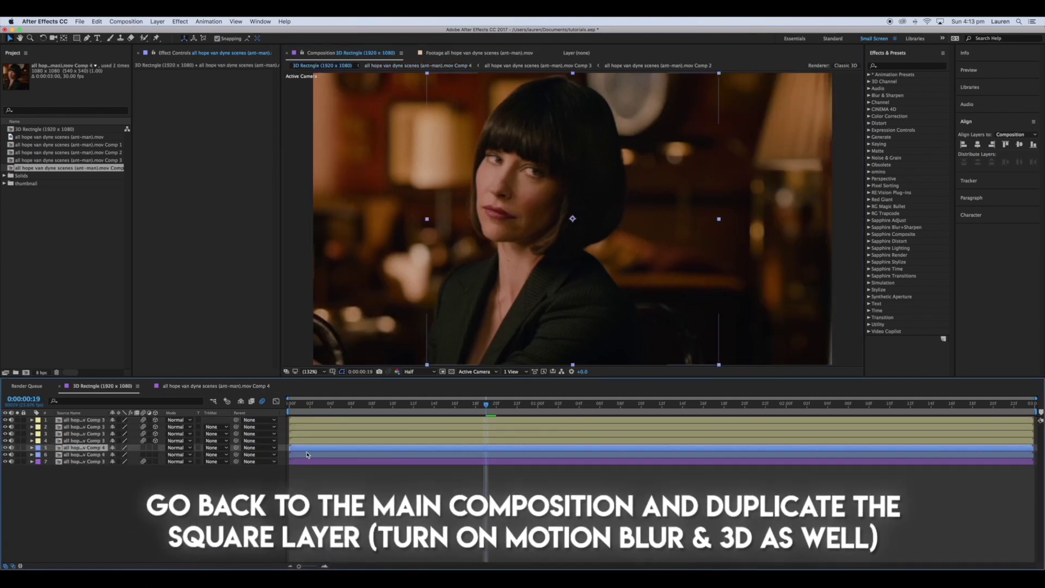
left_click(295, 456, "shift")
left_click(142, 455)
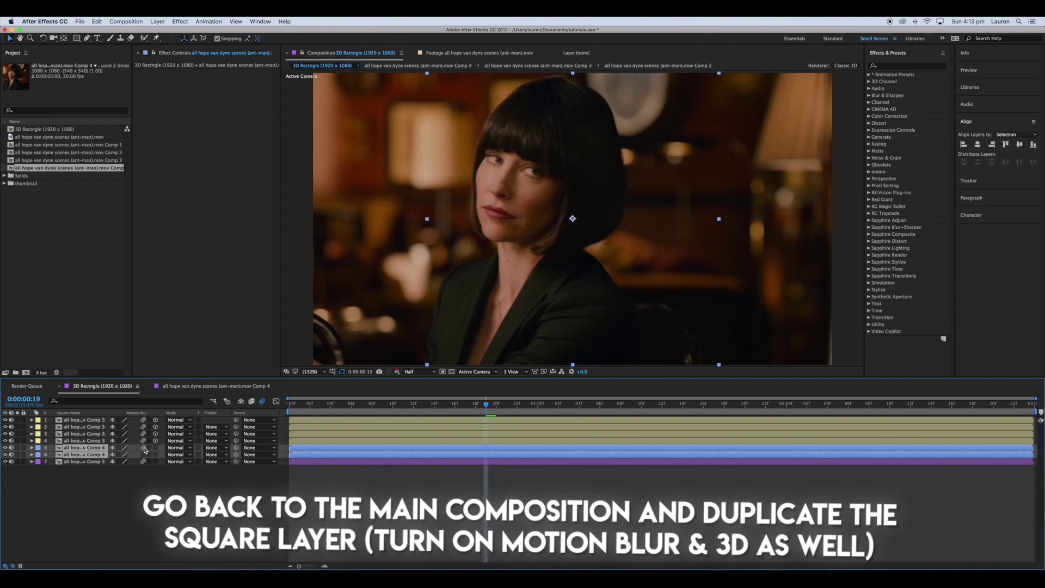
left_click(155, 448)
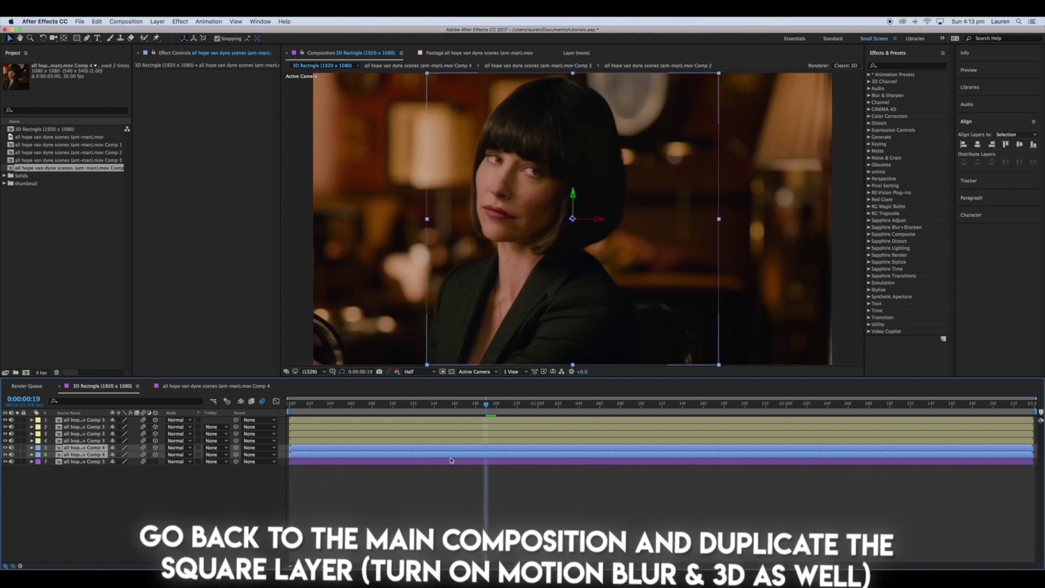
key("F2")
View the box from Custom View 1 at an angle and select layer 5
left_click(477, 373)
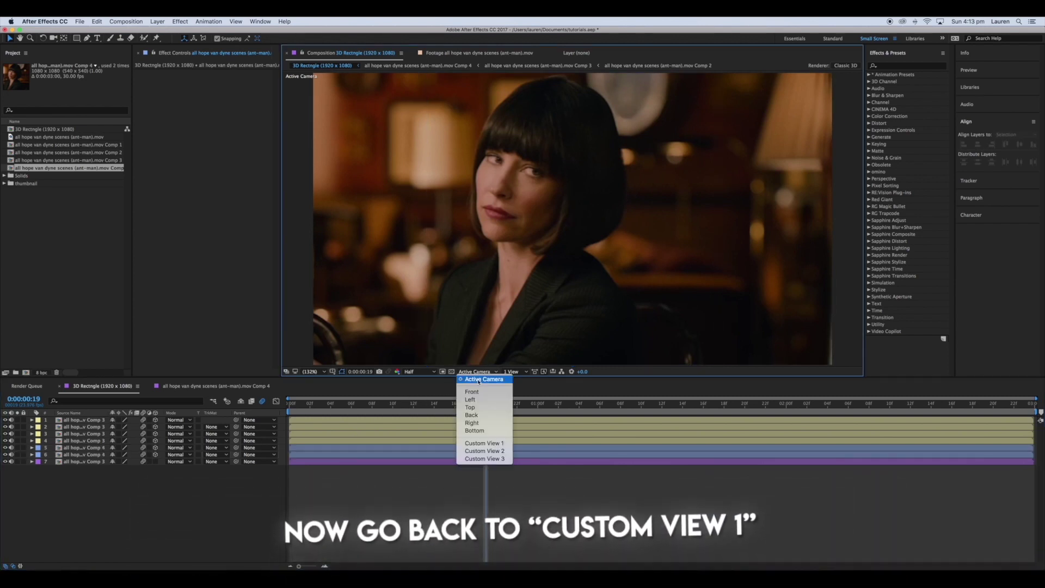
left_click(478, 442)
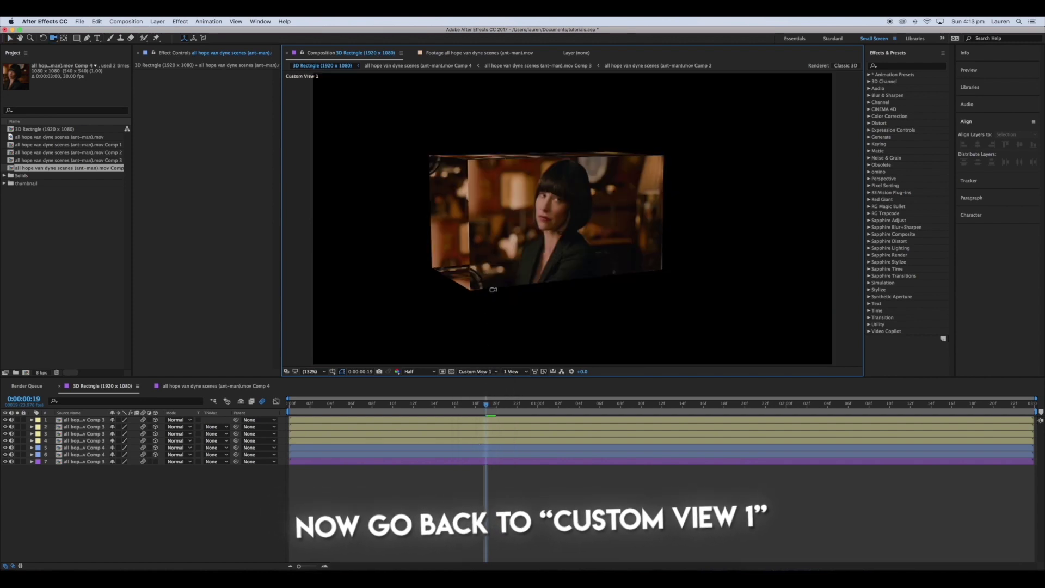
left_click_drag(493, 289, 512, 297)
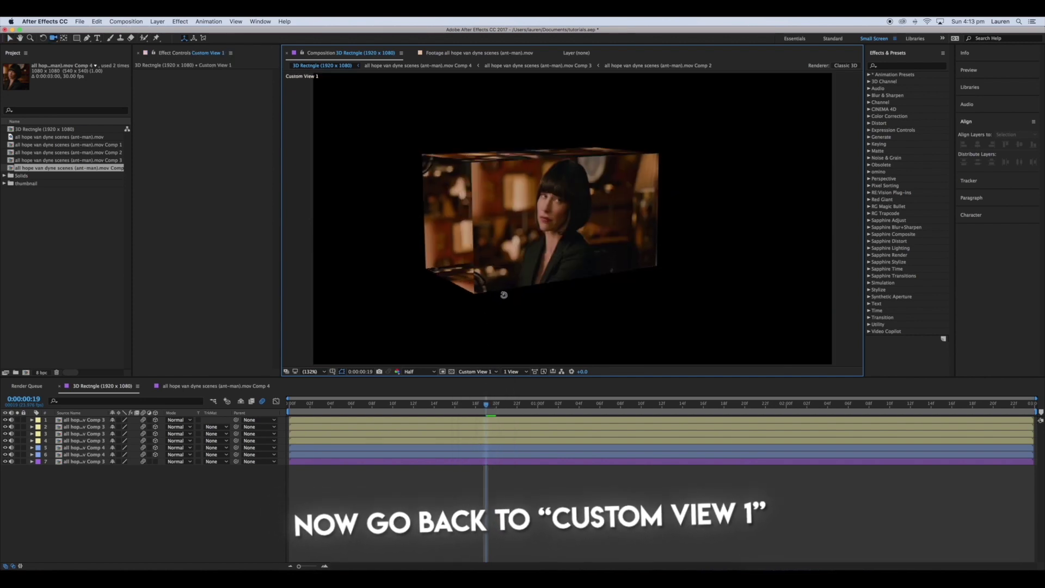
left_click(462, 450)
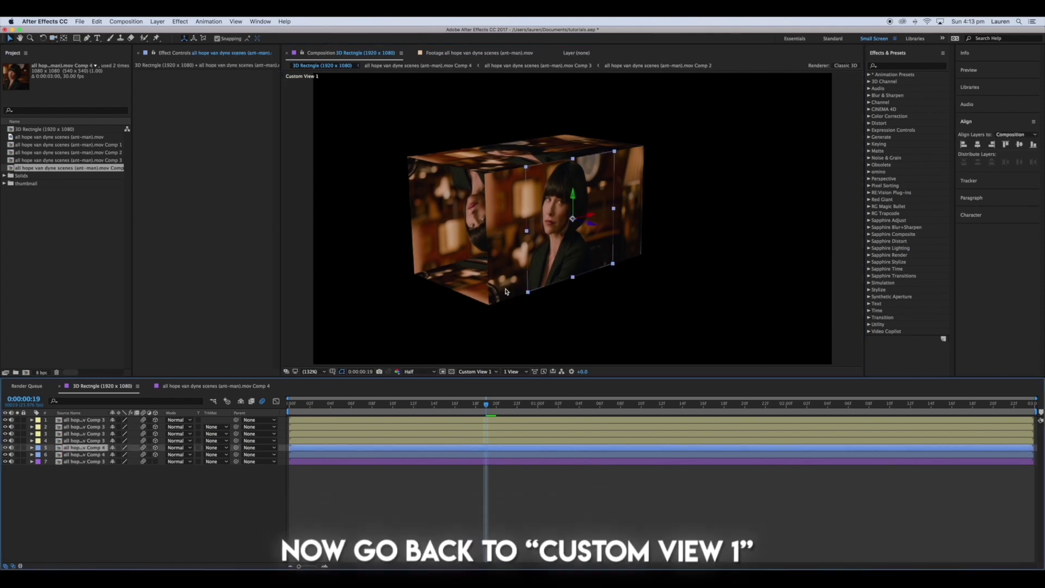
Rotate layer 5 to 90° Y Rotation and slide it to the box's left side
key("r")
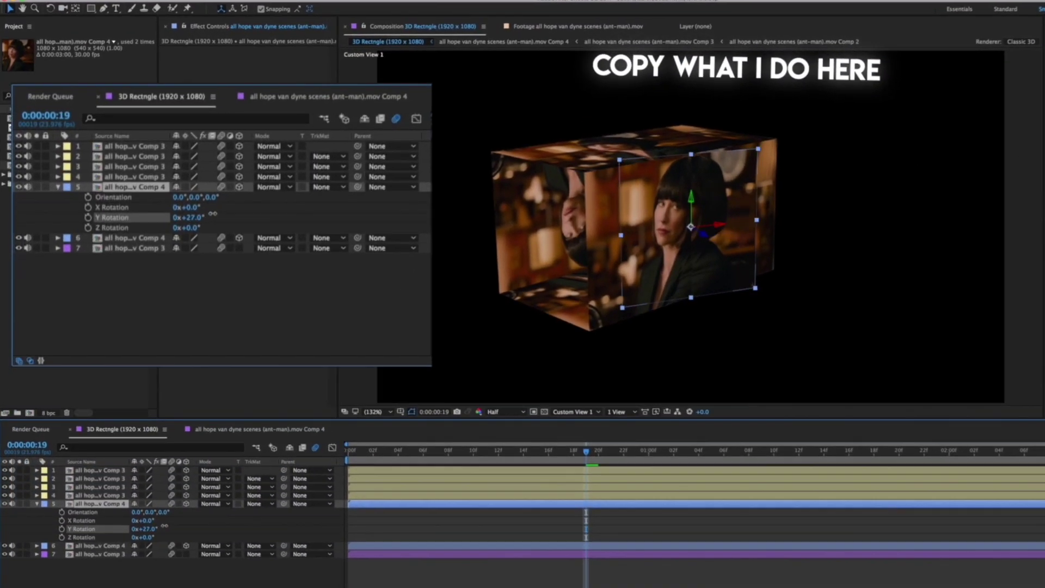
left_click_drag(147, 519, 174, 517)
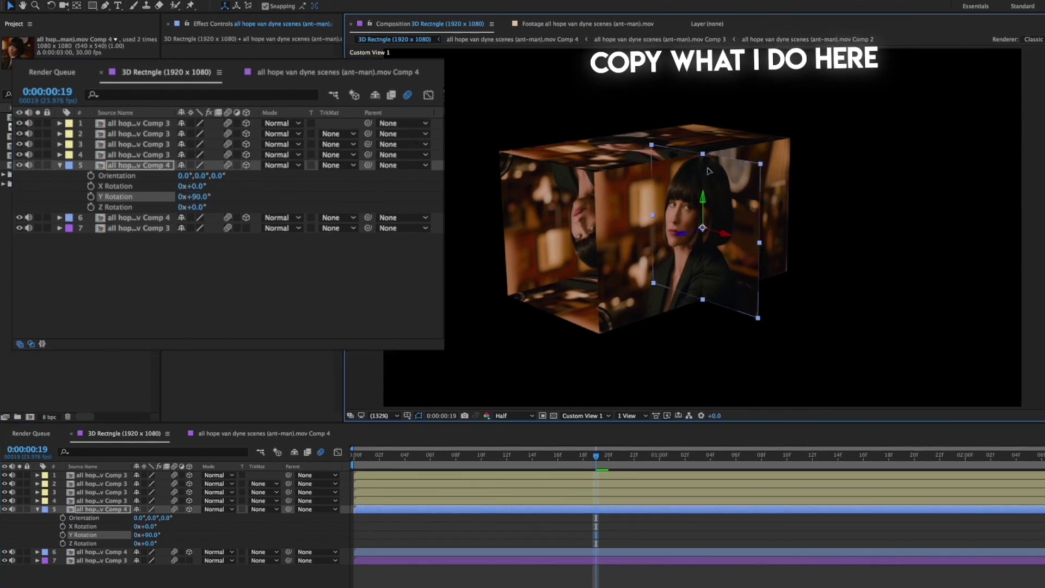
left_click_drag(679, 179, 548, 173)
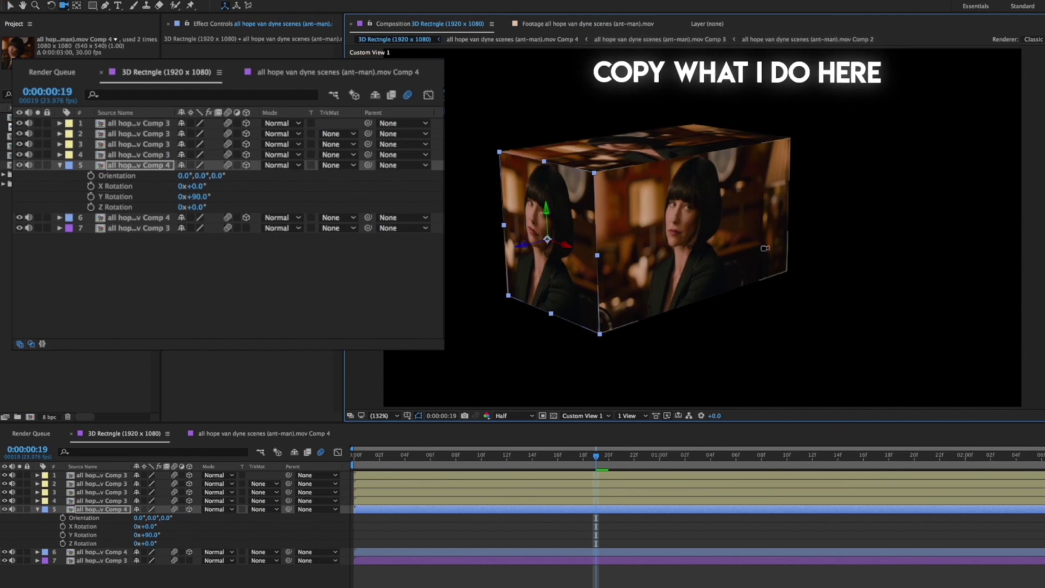
left_click_drag(844, 219, 710, 206)
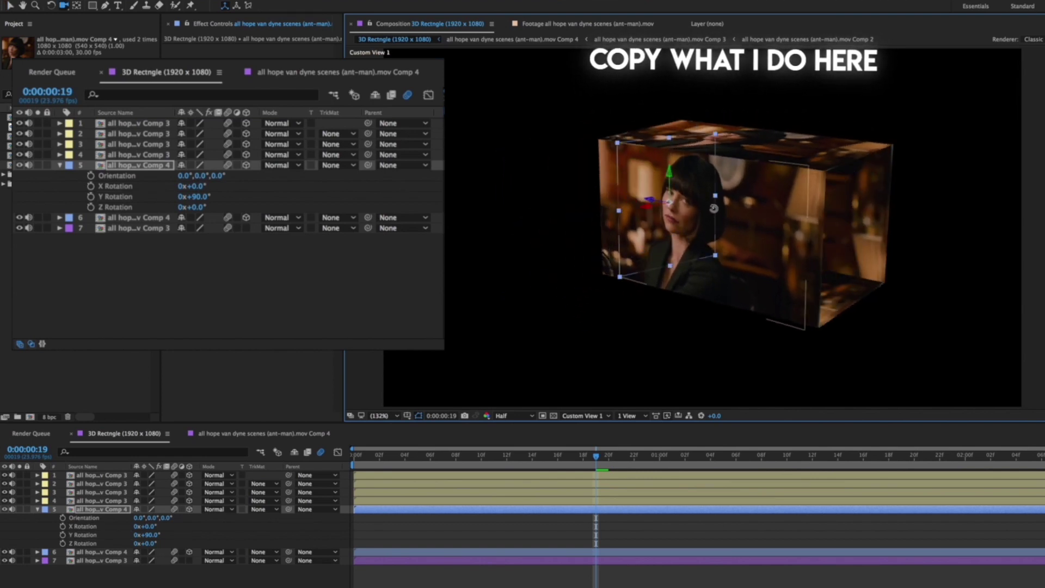
Give layer 6 a Y Rotation of -90° and move it to the box's right side
left_click(577, 556)
key("r")
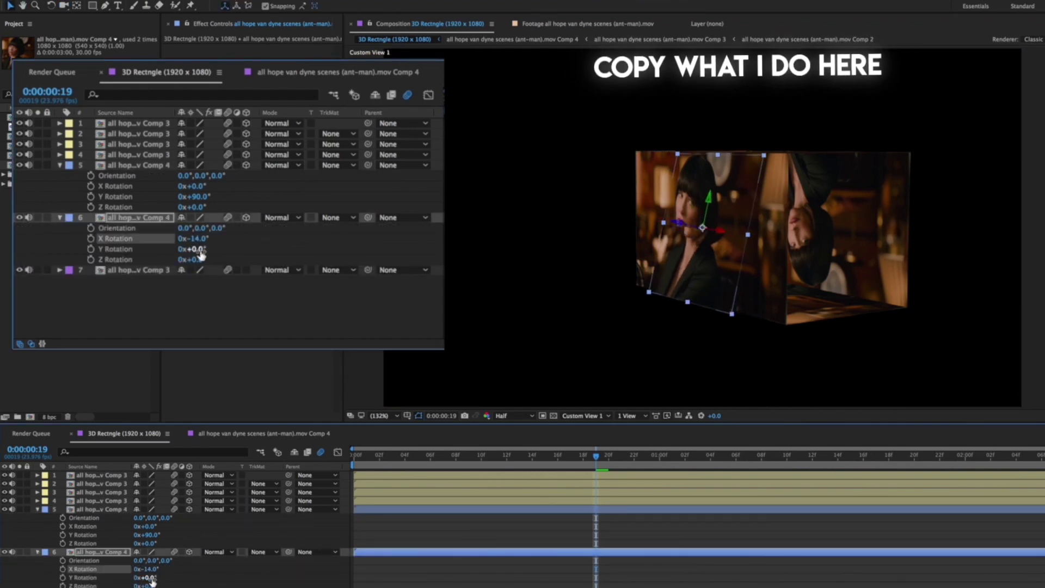
left_click_drag(188, 250, 144, 261)
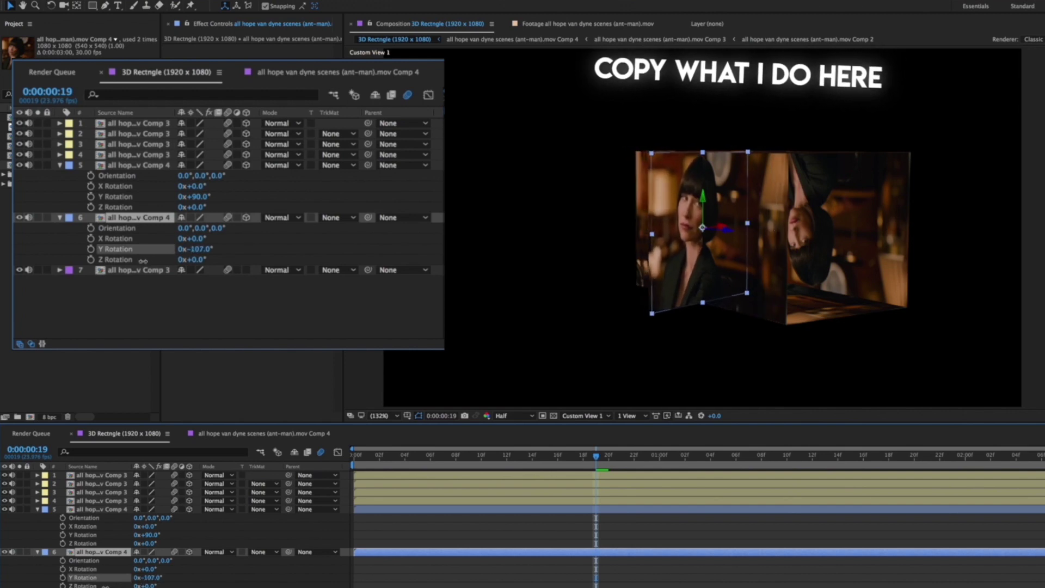
type("90")
key("Return")
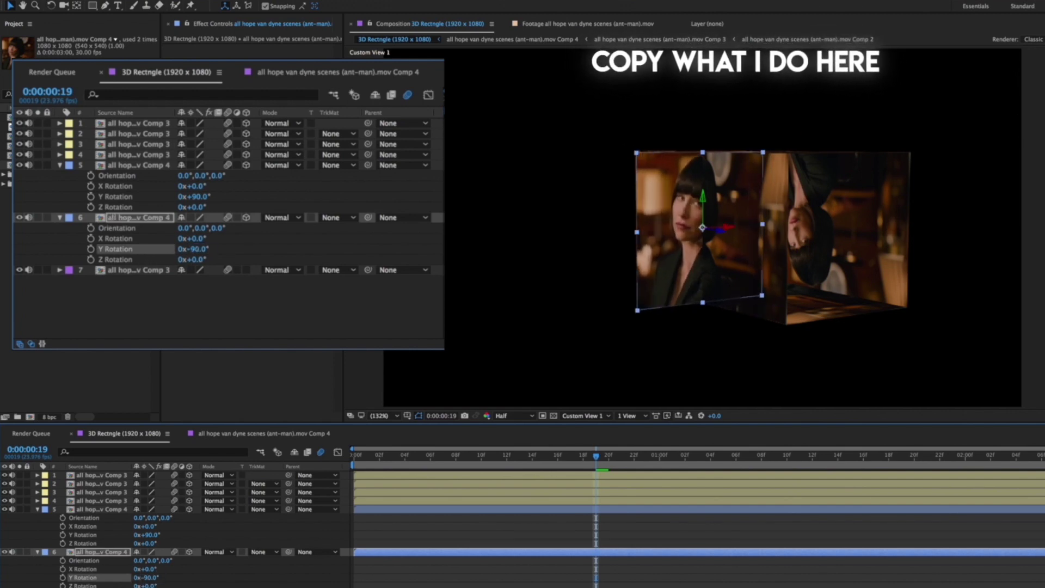
mouse_move(686, 170)
left_mouse_down()
mouse_move(852, 165)
mouse_move(838, 170)
left_mouse_up()
mouse_move(604, 259)
left_mouse_down()
mouse_move(754, 253)
mouse_move(867, 280)
mouse_move(654, 272)
left_mouse_up()
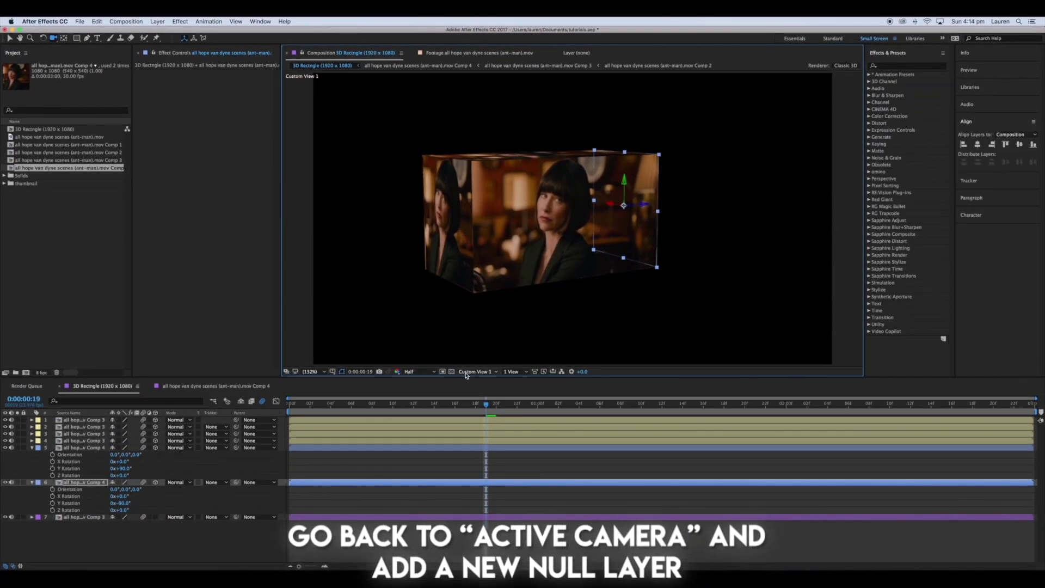
Switch the viewer to Active Camera and add a new null layer, Null 6, at the top
left_click(467, 371)
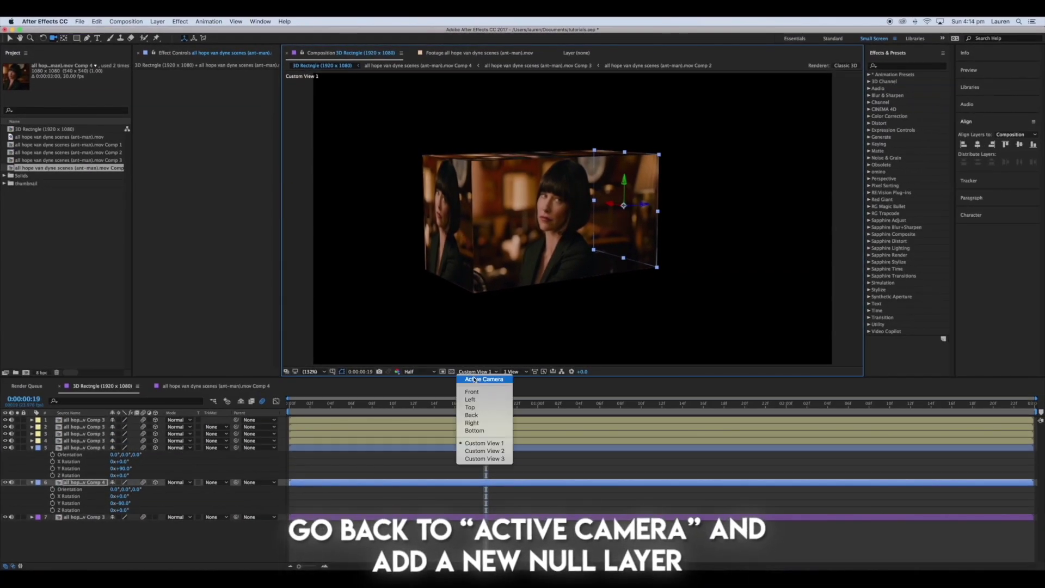
left_click(474, 379)
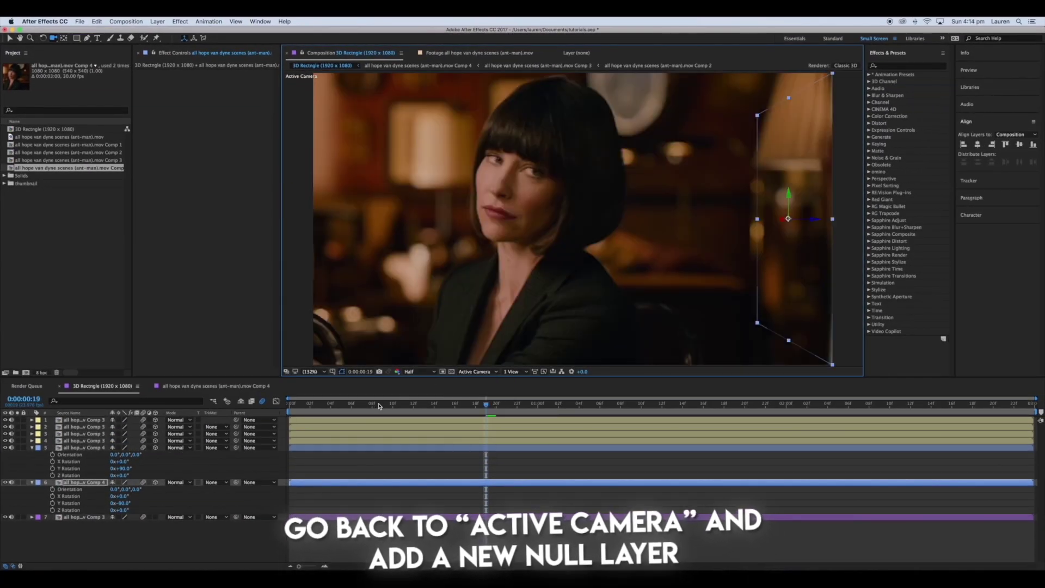
left_click(443, 420)
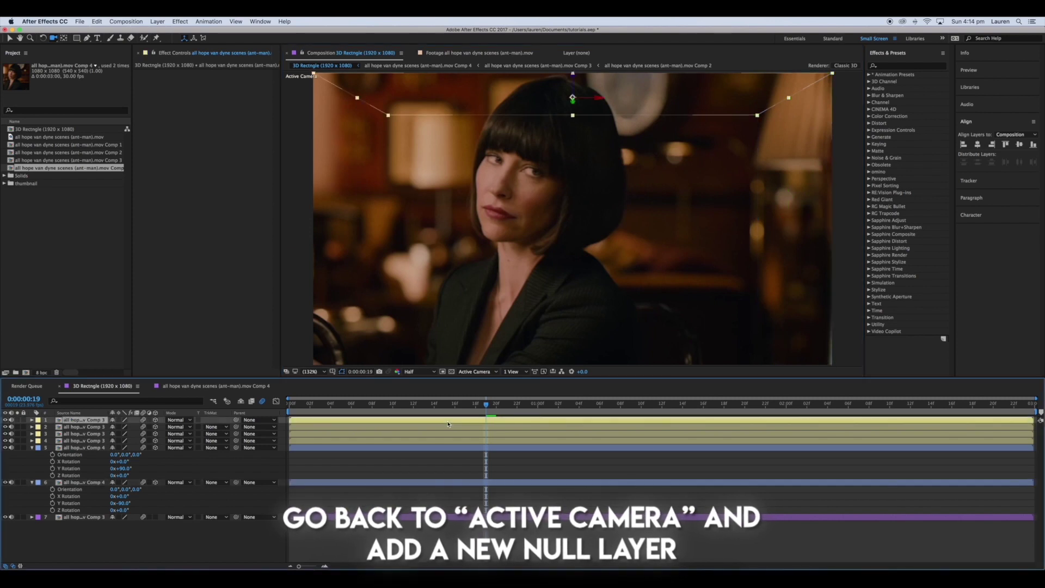
left_click(158, 22)
mouse_move(240, 32)
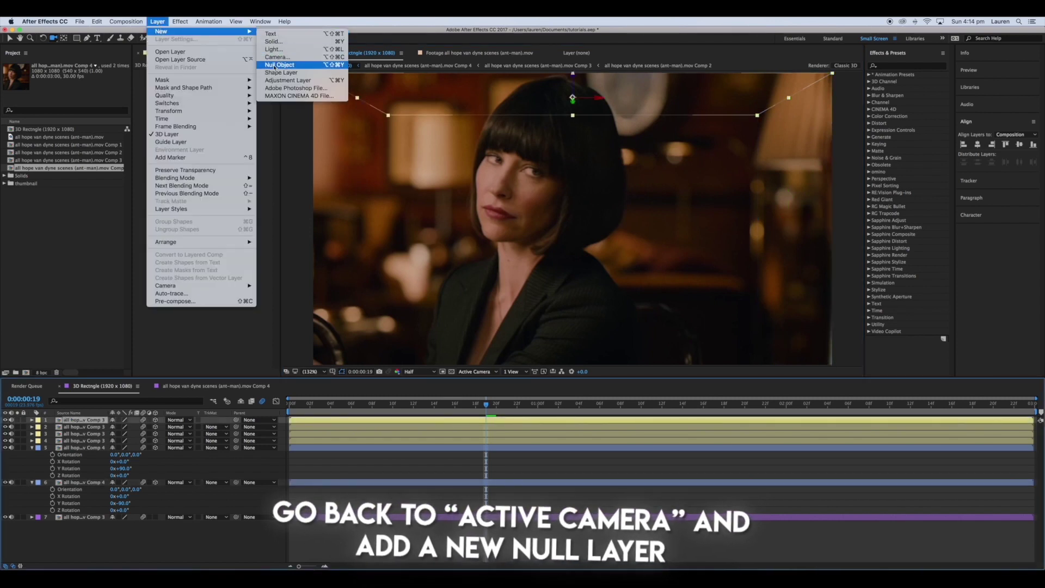
left_click(301, 65)
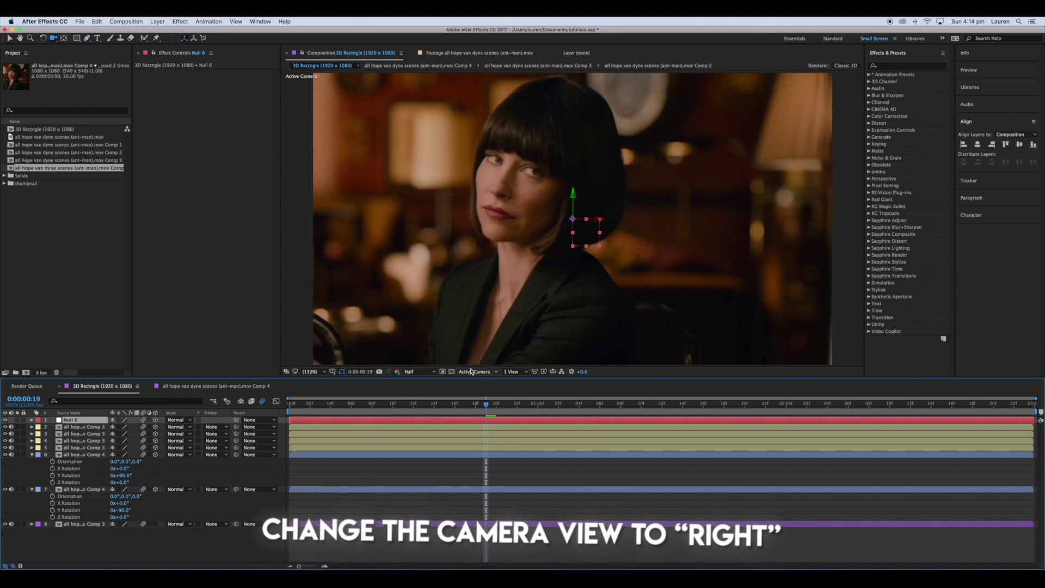
View the scene from the Right at 100% and drag Null 6 along Z to the box's centre
left_click(471, 372)
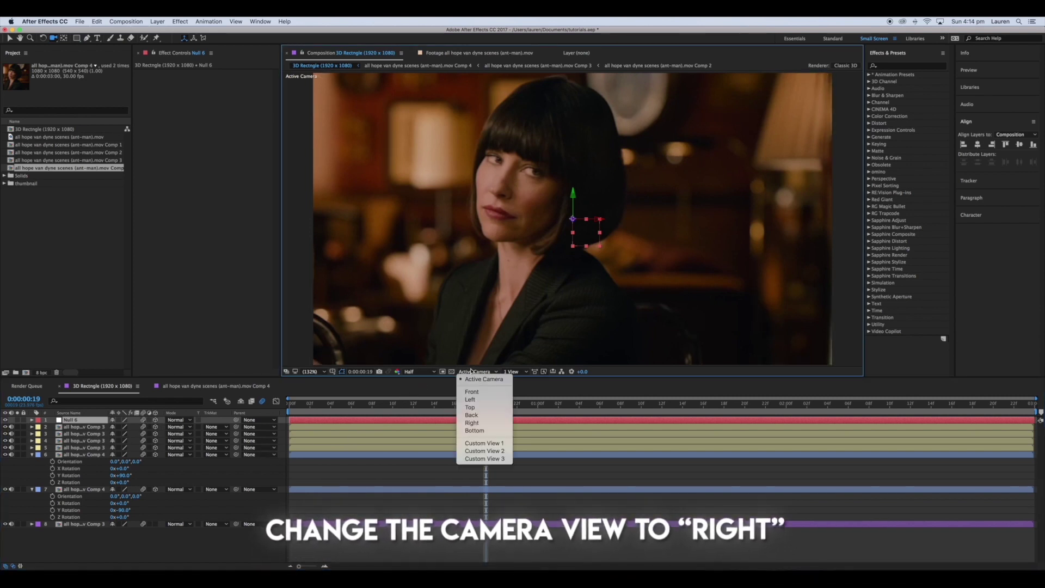
left_click(472, 423)
key("comma")
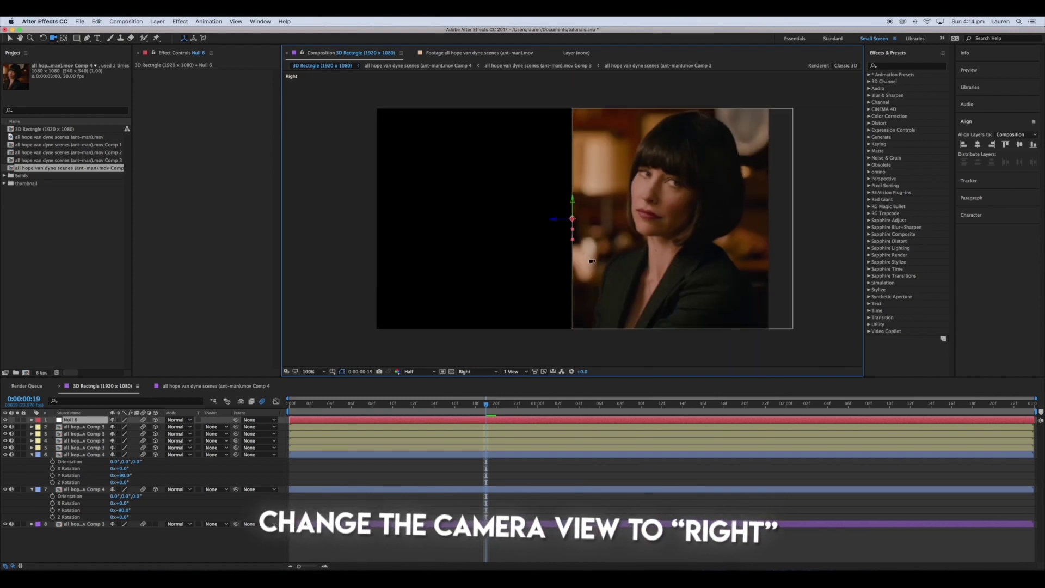
key("v")
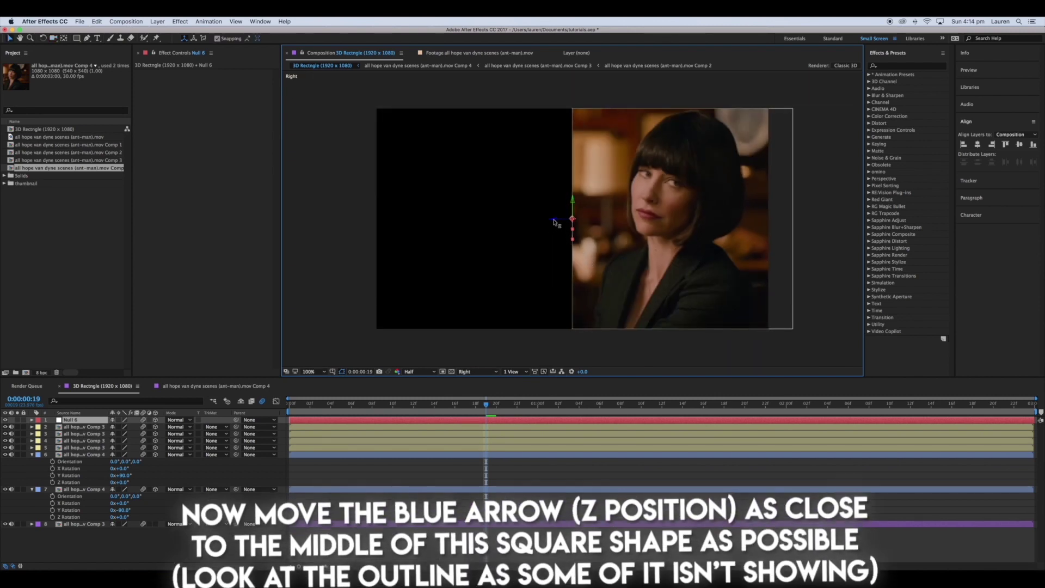
left_click_drag(556, 221, 671, 238)
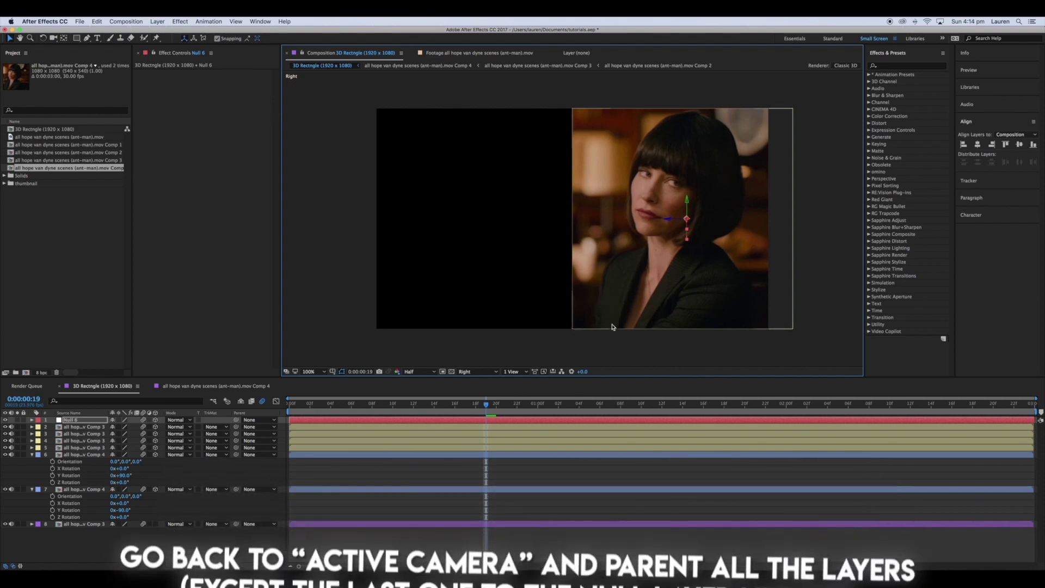
Return to Active Camera and pick-whip layers 2–7 to parent them to Null 6
left_click(475, 371)
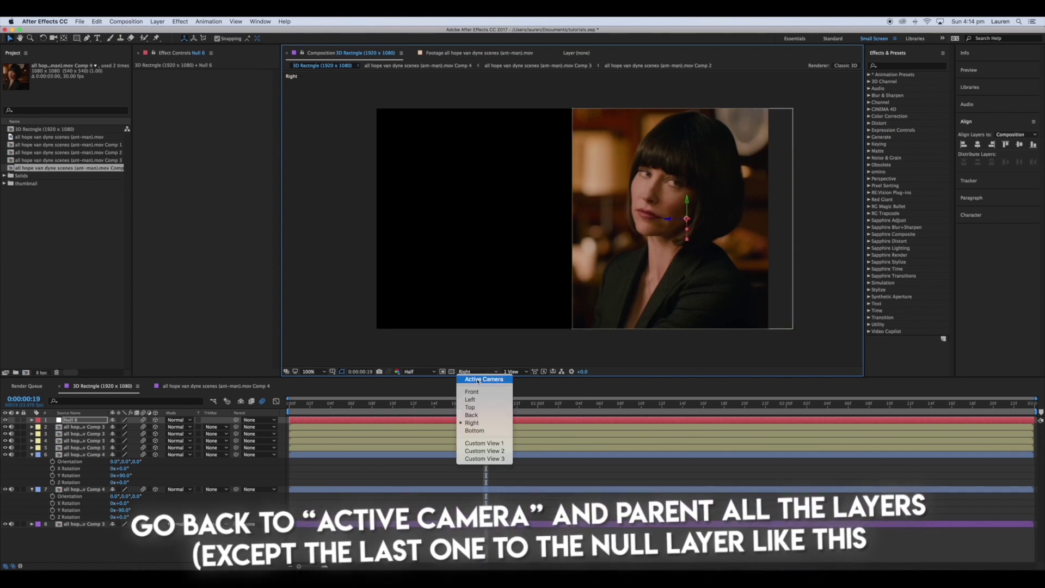
left_click(478, 379)
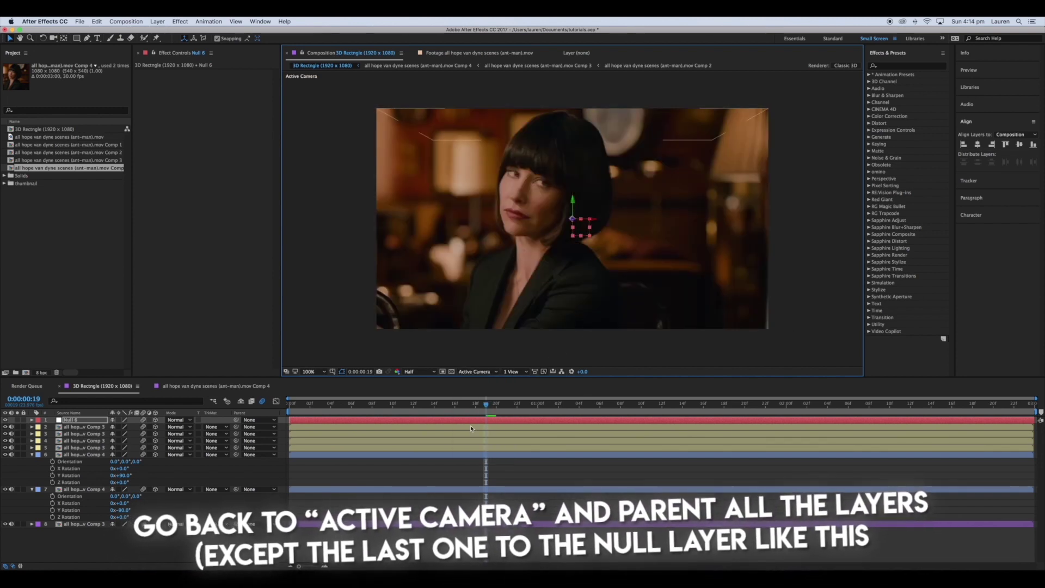
left_click(472, 428)
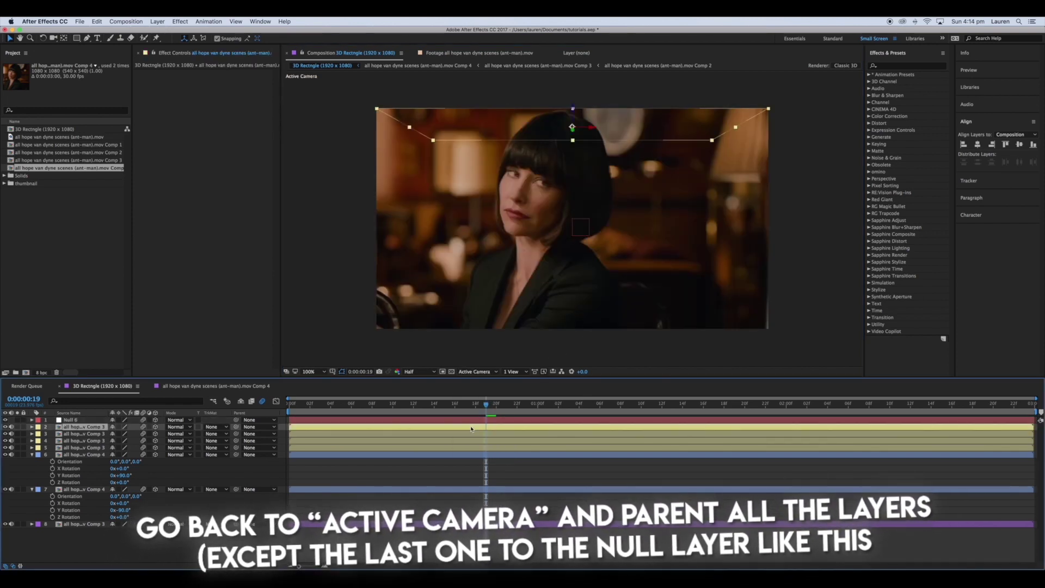
left_click(444, 489, "shift")
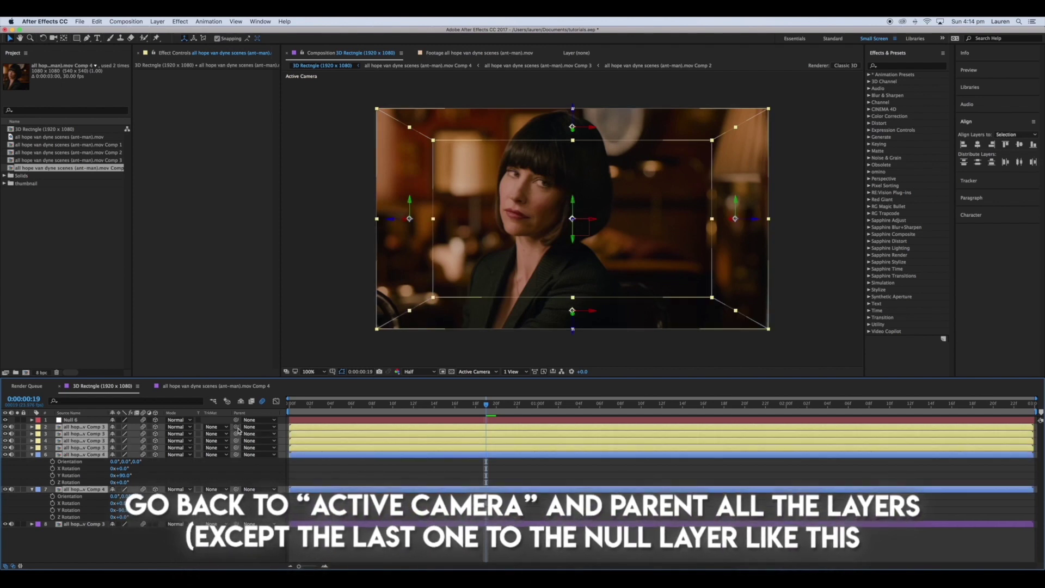
left_click_drag(236, 430, 68, 421)
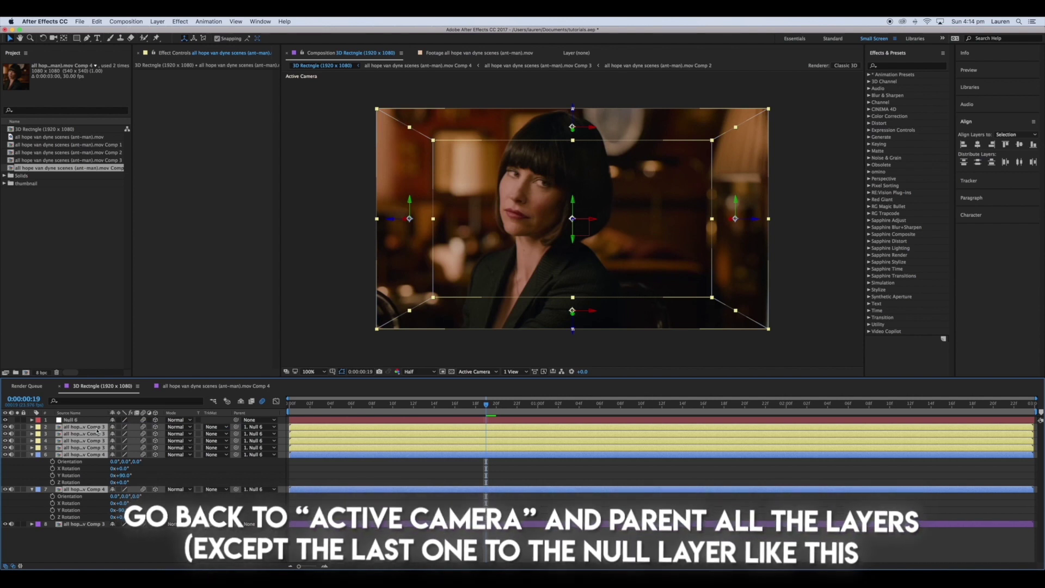
left_click(331, 472)
Scale Null 6 down to 74% to shrink the whole box, then select background layer 8
left_click(363, 422)
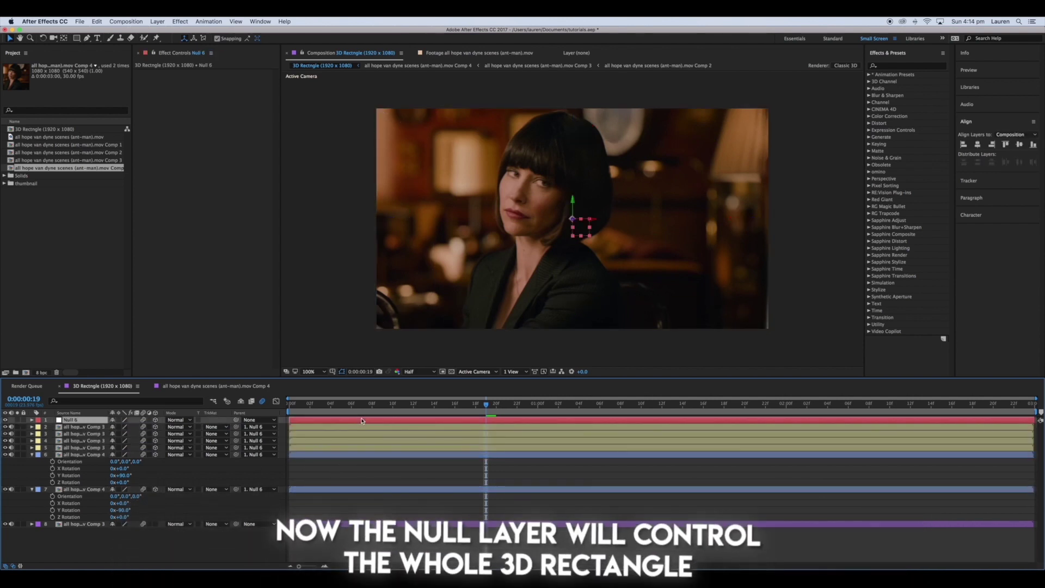
key("s")
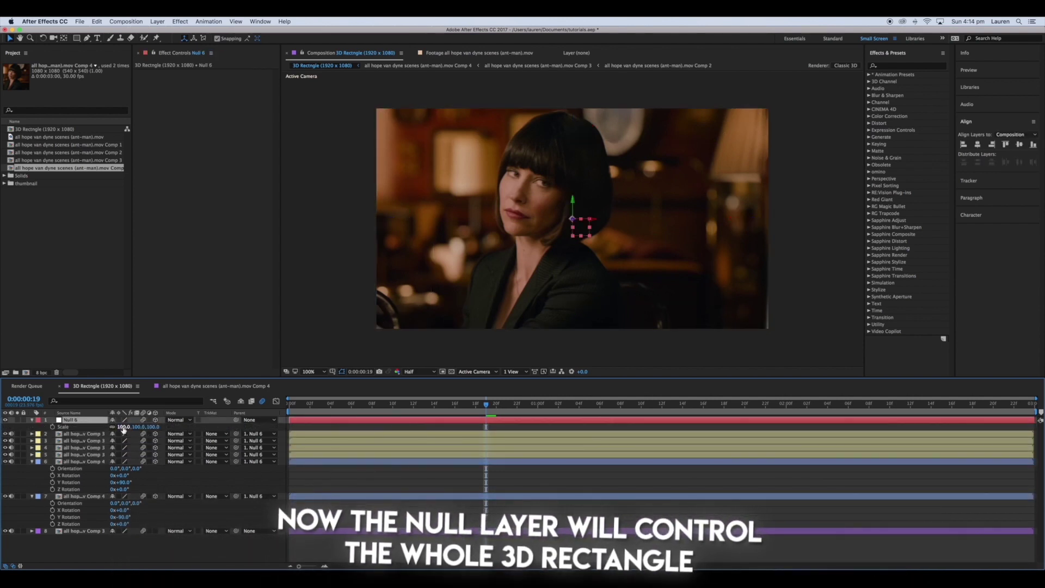
left_click_drag(124, 429, 117, 431)
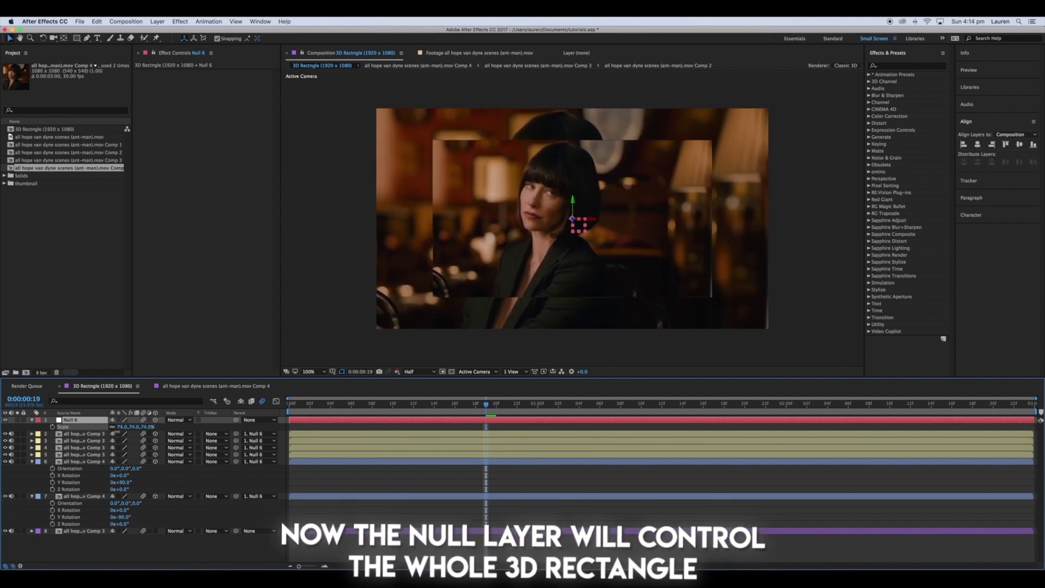
left_click(81, 531)
Apply the Black & White effect to the background footage layer
left_click(906, 66)
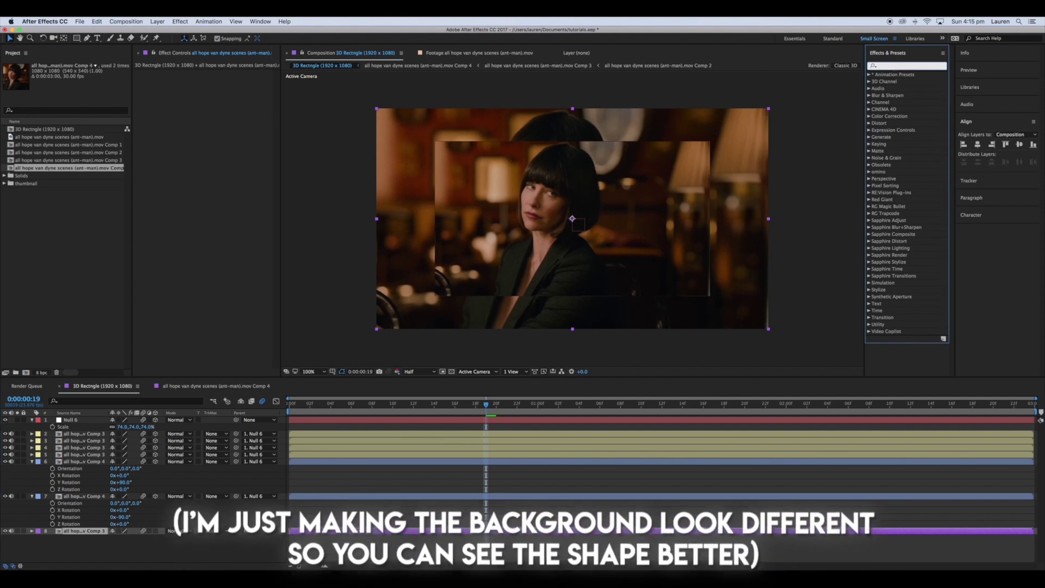
type("black")
double_click(904, 123)
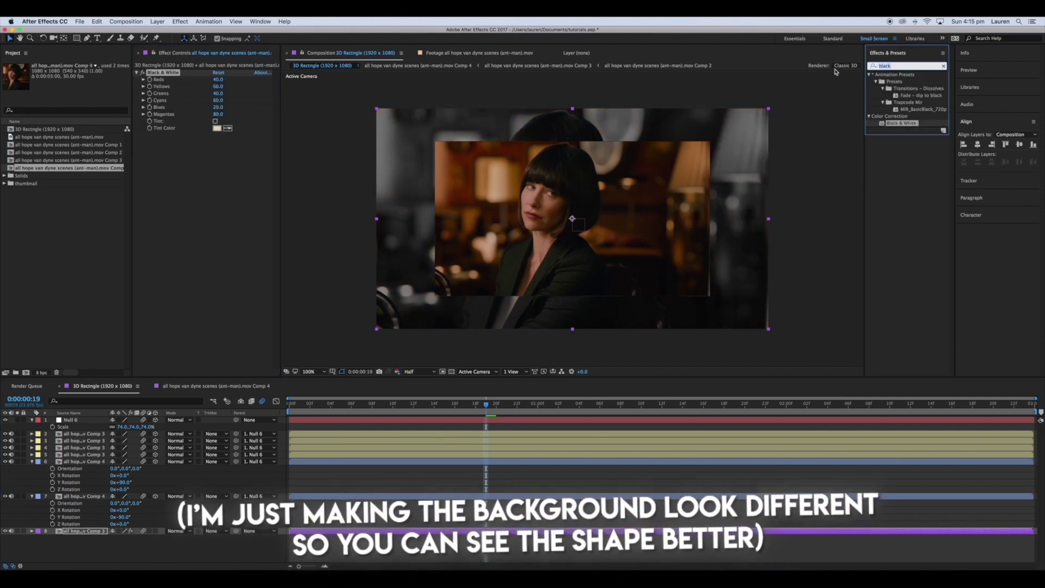
Add Camera Lens Blur with Blur Radius 40 and collapse both effects
type("gauss")
type("lens")
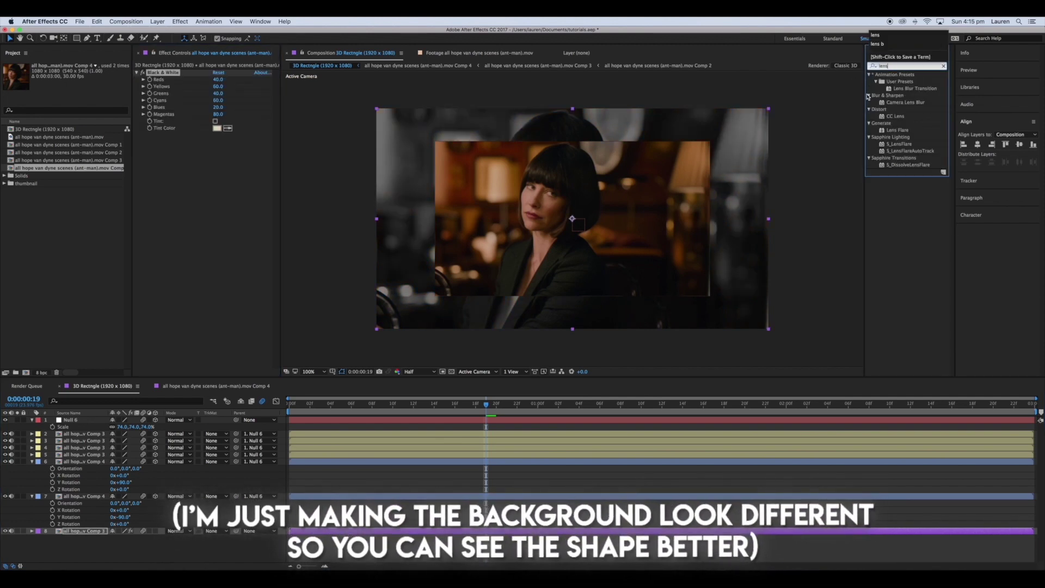
double_click(905, 103)
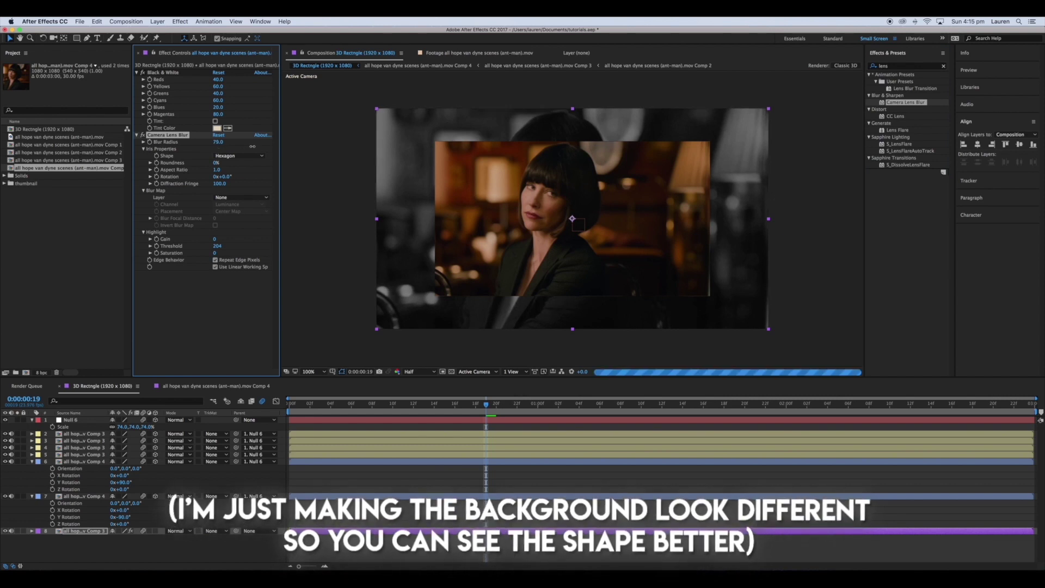
left_click_drag(252, 147, 241, 151)
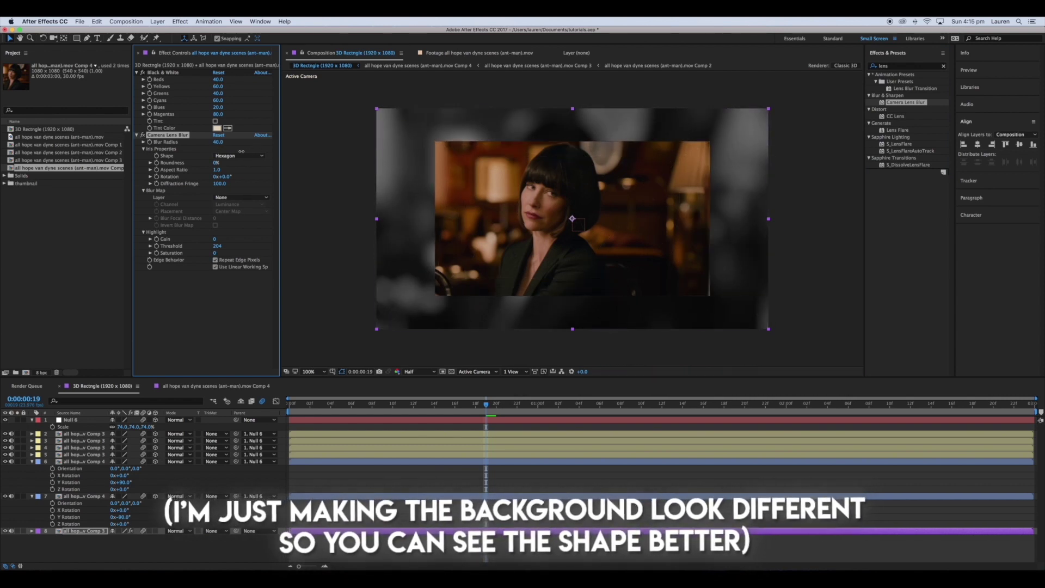
left_click(136, 135)
left_click(136, 72)
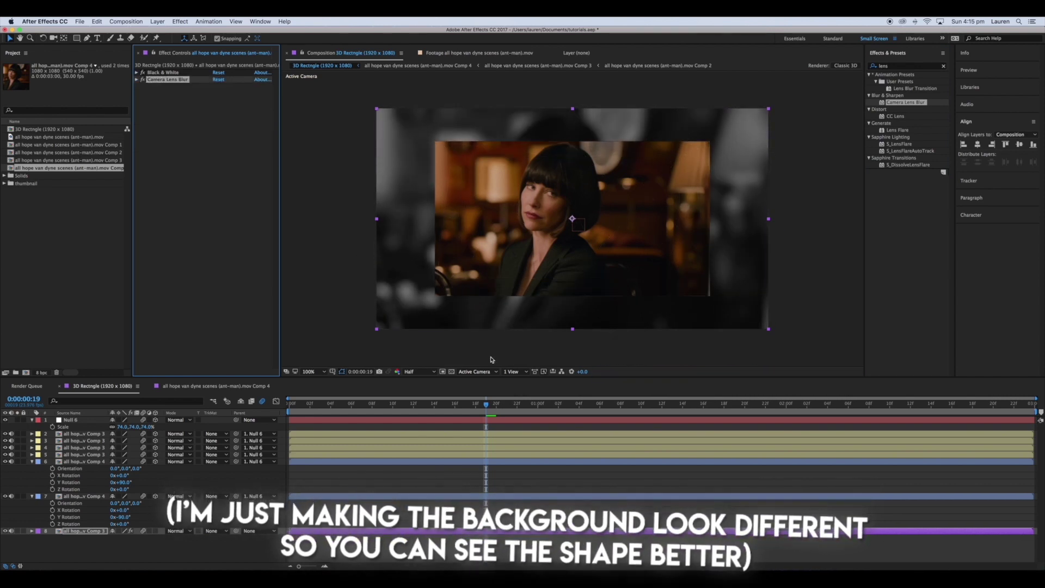
Enable Null 6's rotation keyframes and set starting X, Y and Z rotation at 0:00:00:00
left_click(484, 420)
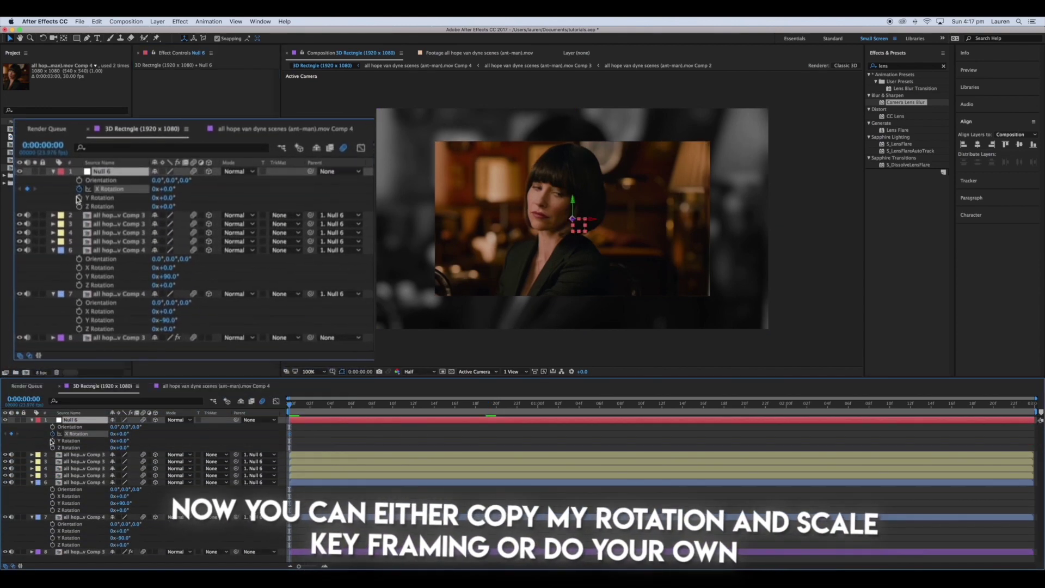
left_click(52, 441)
left_click(52, 447)
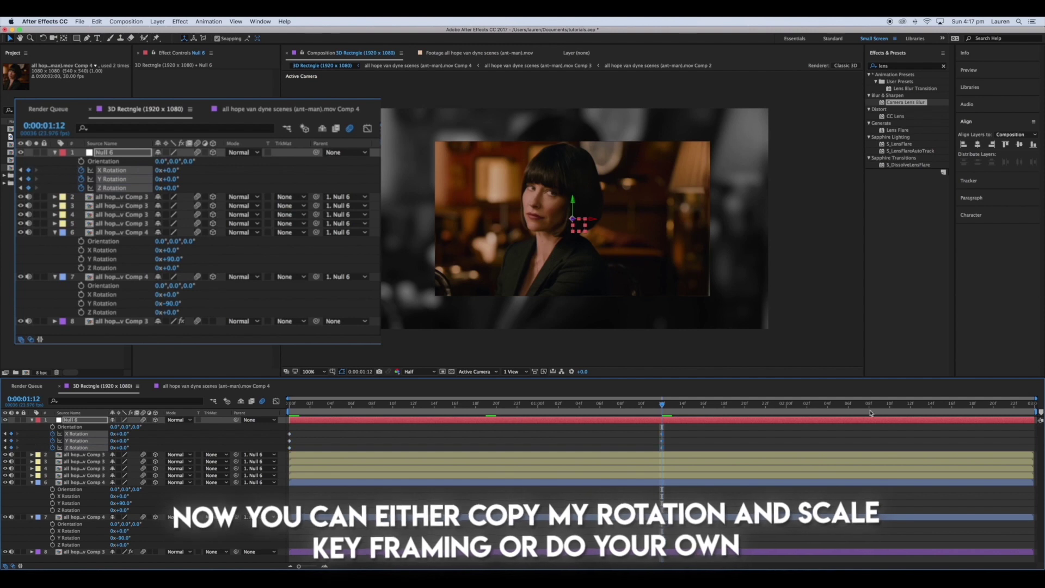
key("End")
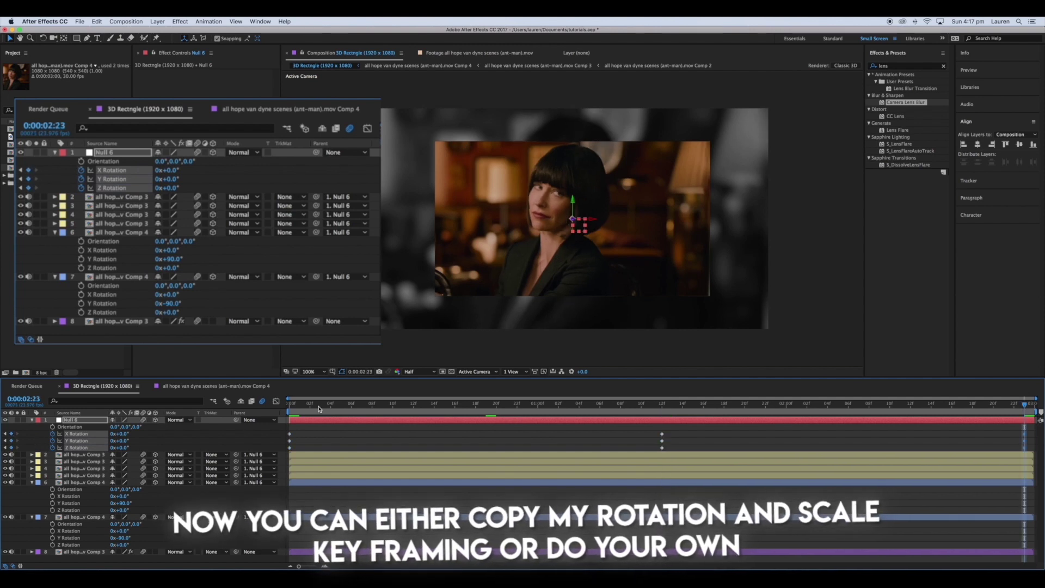
key("Home")
left_click_drag(120, 434, 207, 436)
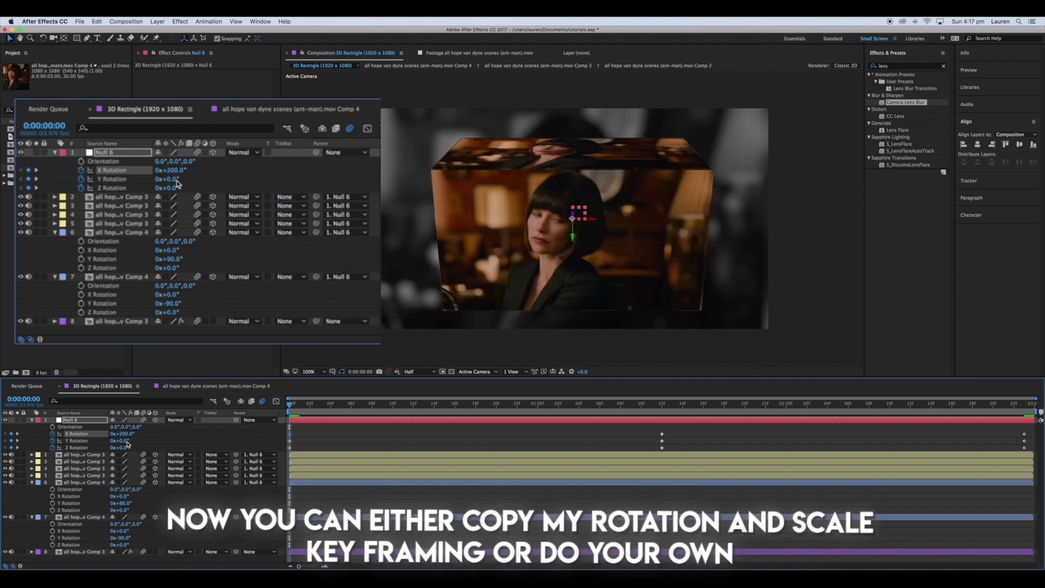
left_click_drag(126, 442, 120, 442)
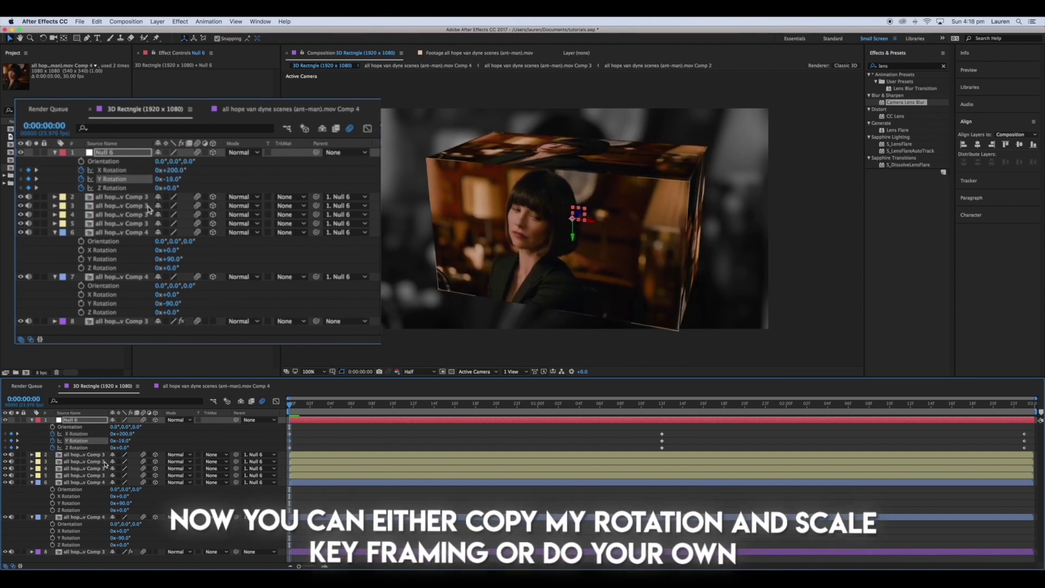
left_click_drag(124, 448, 130, 448)
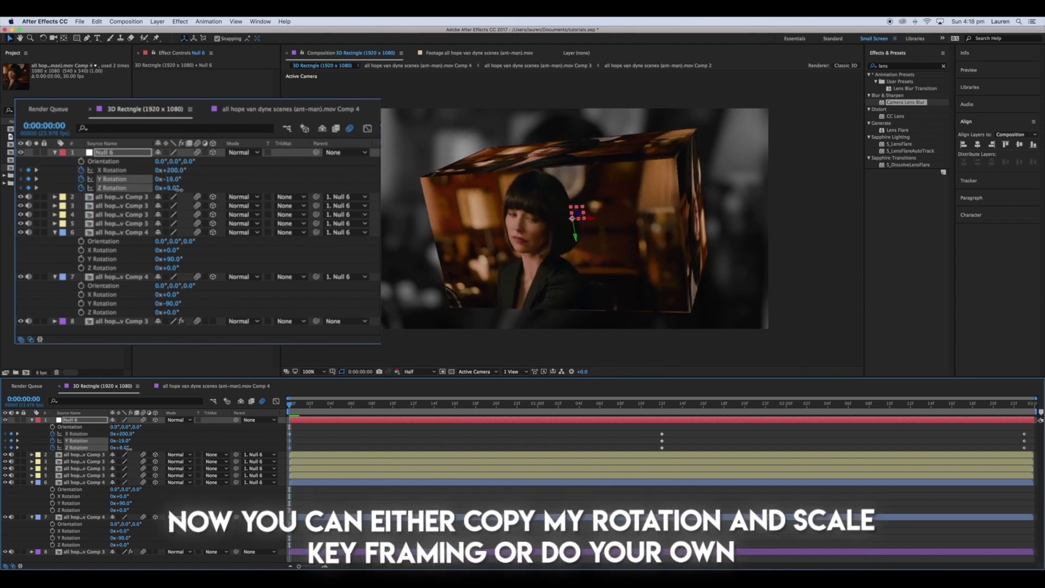
At 0:00:01:12, key X Rotation -6° with a slight Y turn
left_click_drag(296, 408, 659, 417)
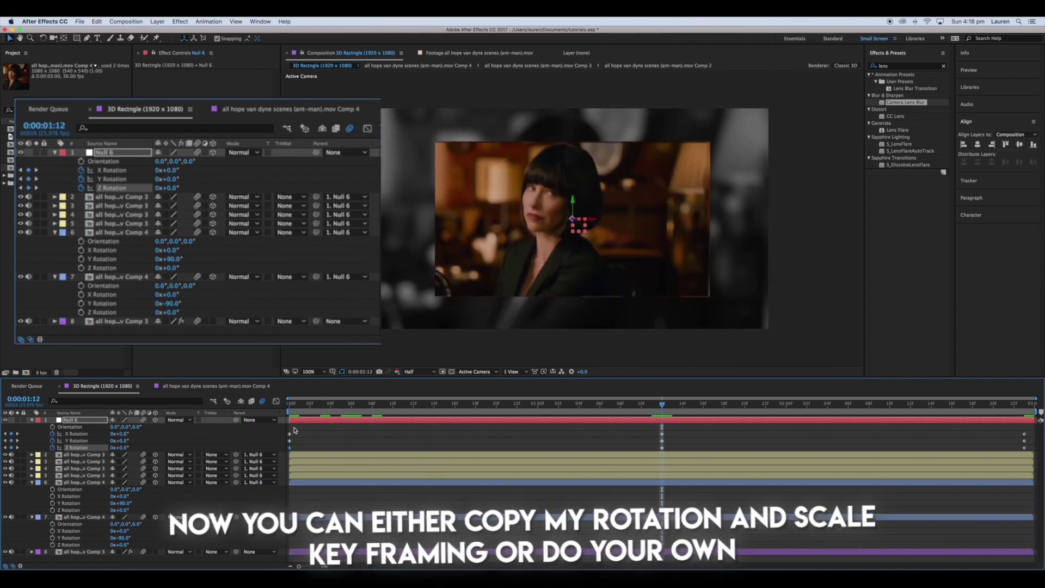
left_click_drag(125, 434, 122, 435)
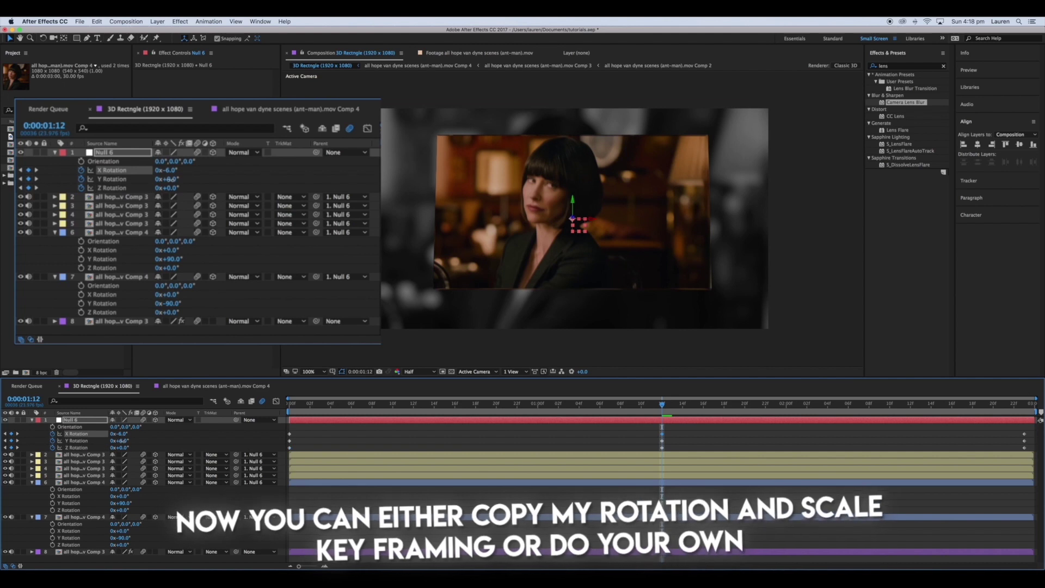
left_click_drag(170, 179, 169, 189)
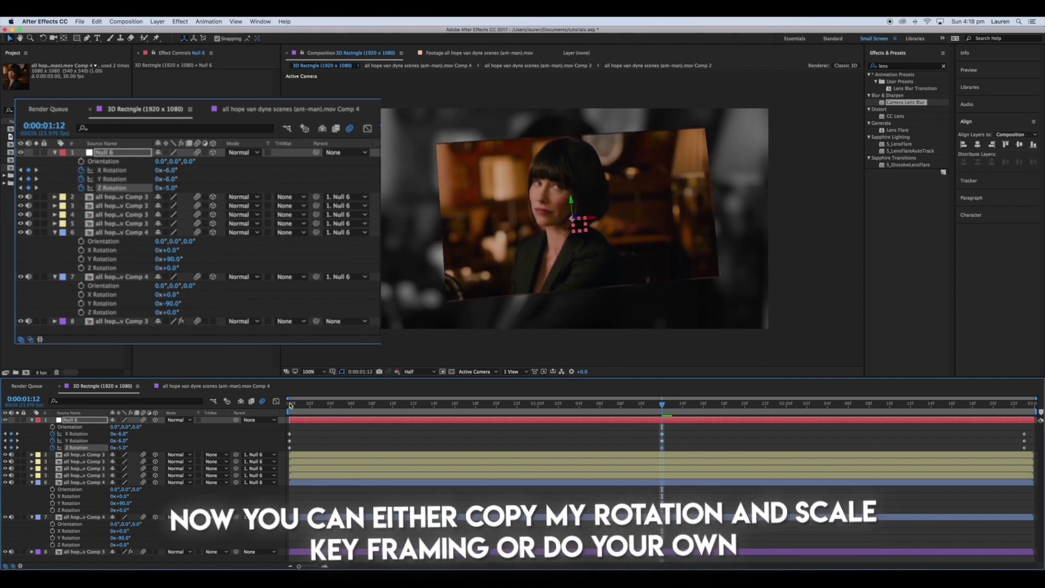
At 0:00:02:23, flip the box to X 165°, Y 27°, Z 12°, then select all rotation keyframes
left_click_drag(290, 404, 1025, 405)
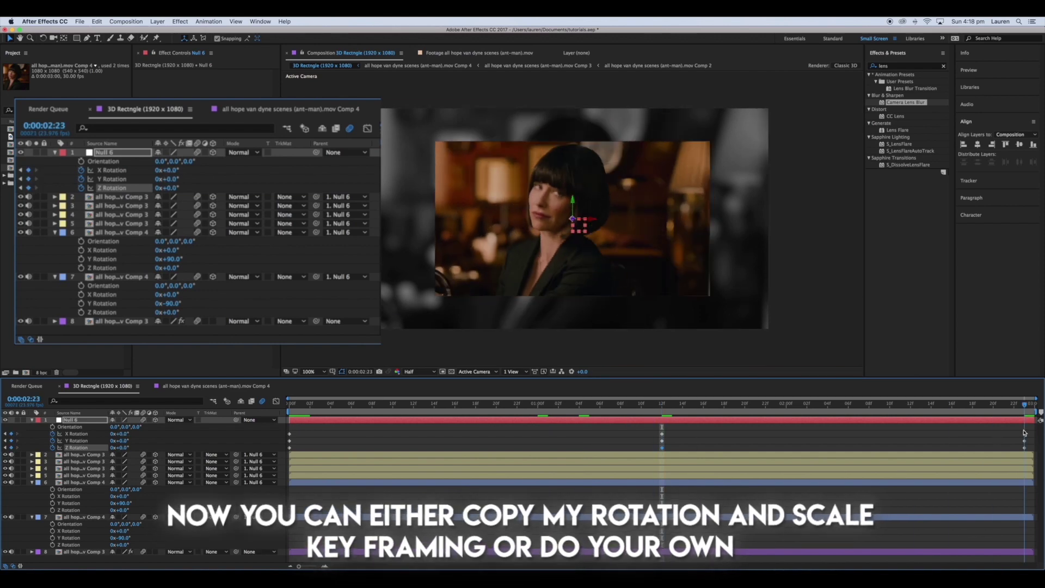
mouse_move(166, 170)
left_mouse_down()
mouse_move(207, 171)
mouse_move(178, 180)
mouse_move(184, 188)
left_mouse_up()
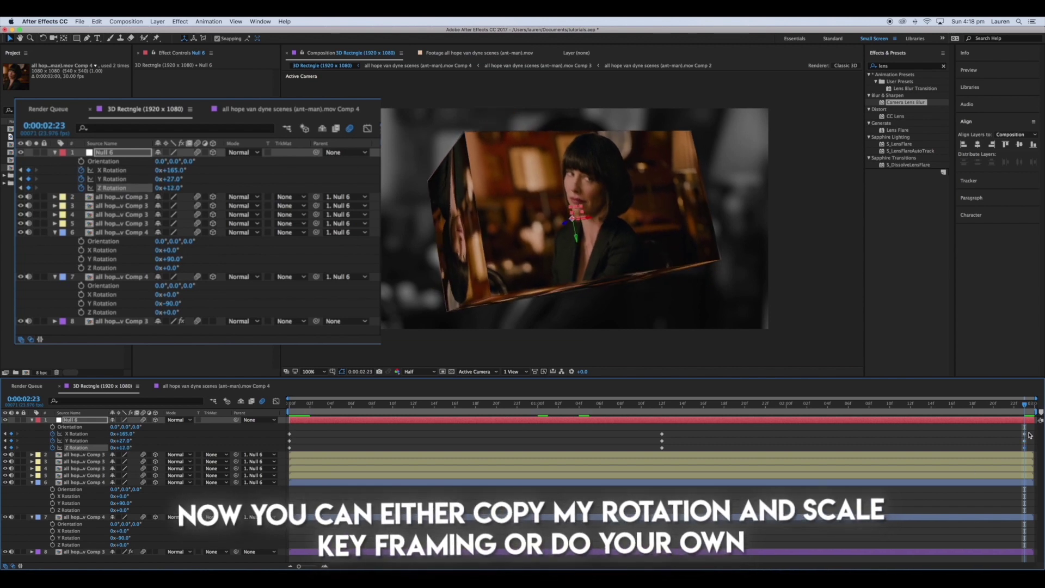
left_click_drag(1033, 429, 294, 452)
right_click(294, 453)
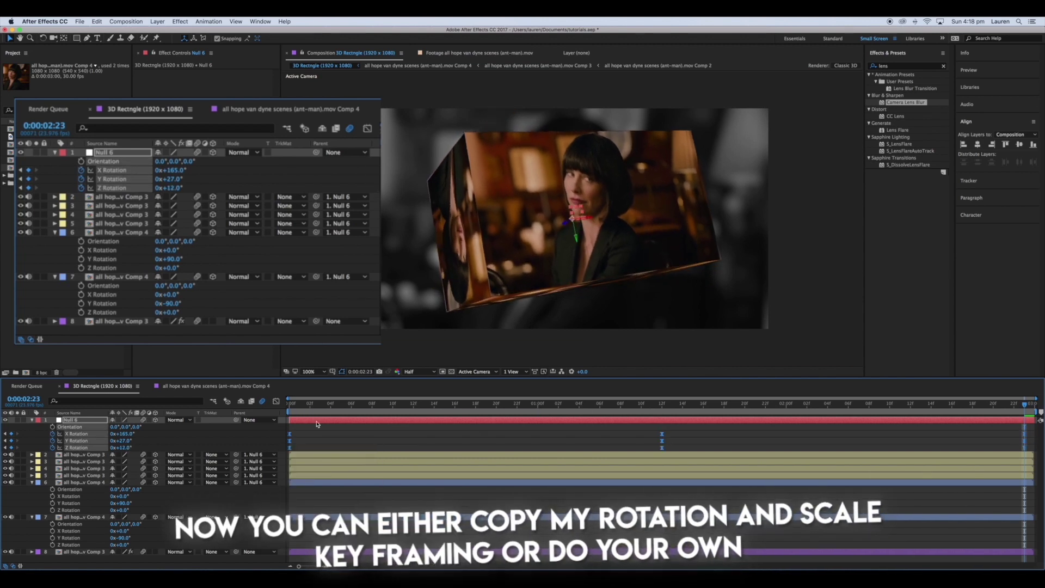
Easy Ease the rotation keyframes and reshape the X, Y and Z rotation curves in the Graph Editor
left_click(327, 468)
key("shift+F3")
left_click(323, 438)
left_click(416, 431)
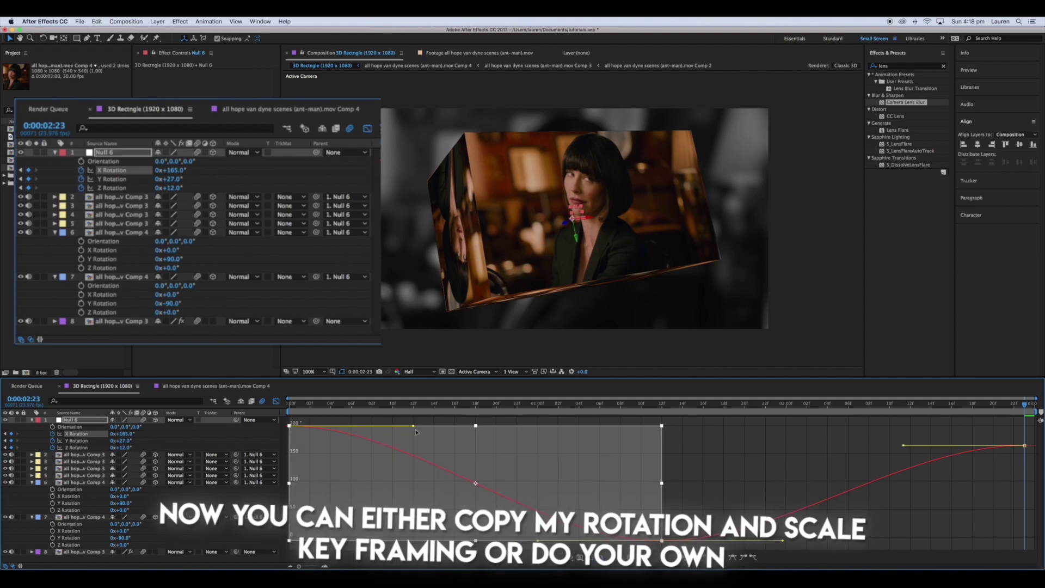
left_click(291, 425)
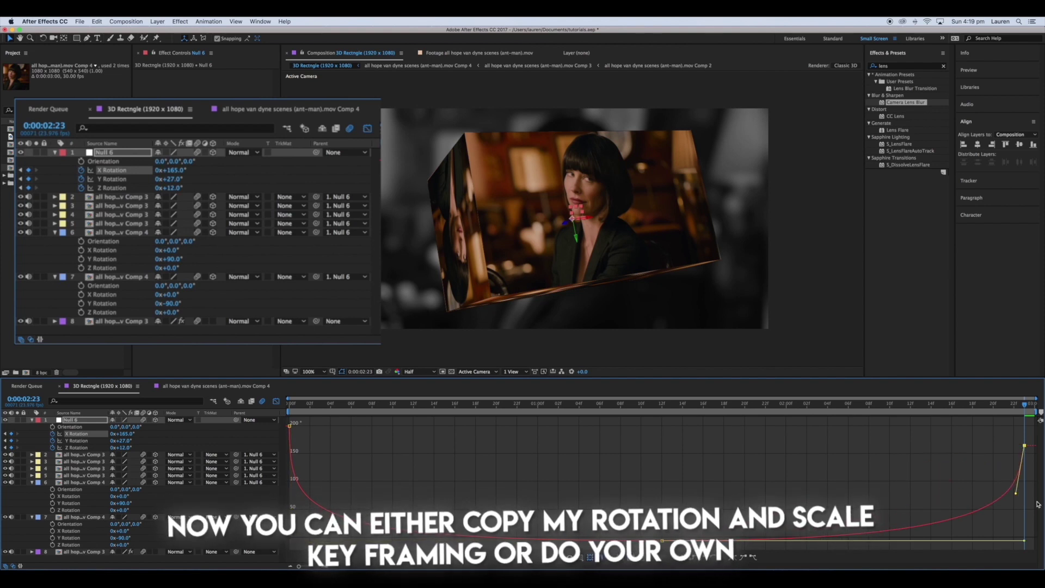
left_click(78, 441)
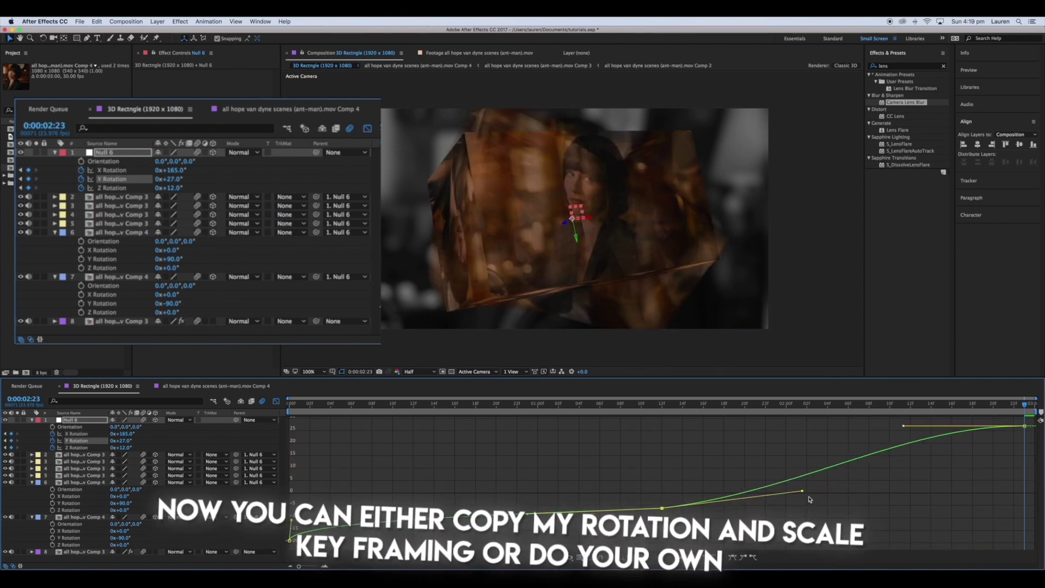
left_click_drag(795, 495, 815, 495)
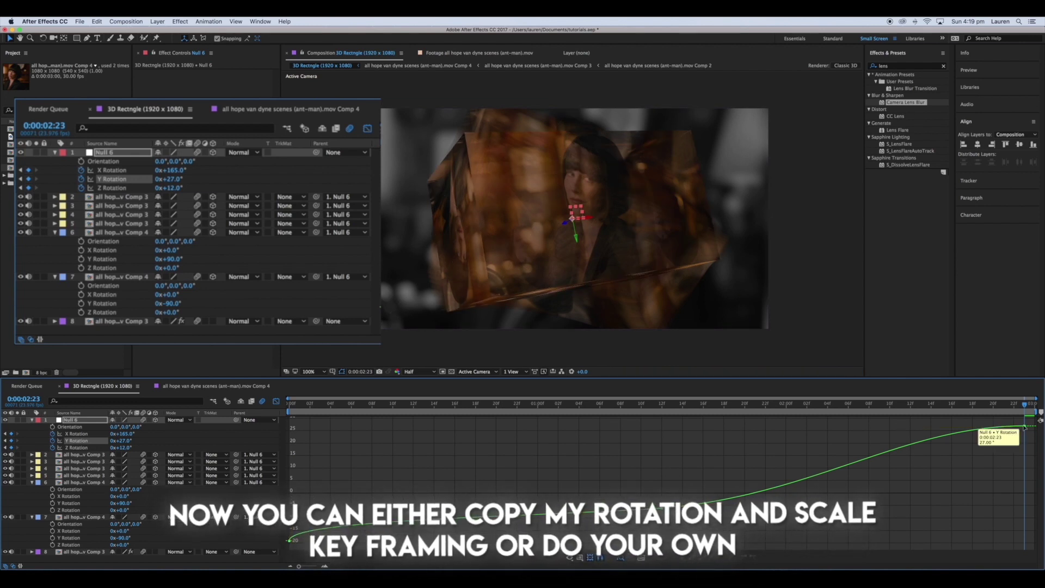
left_click(97, 448)
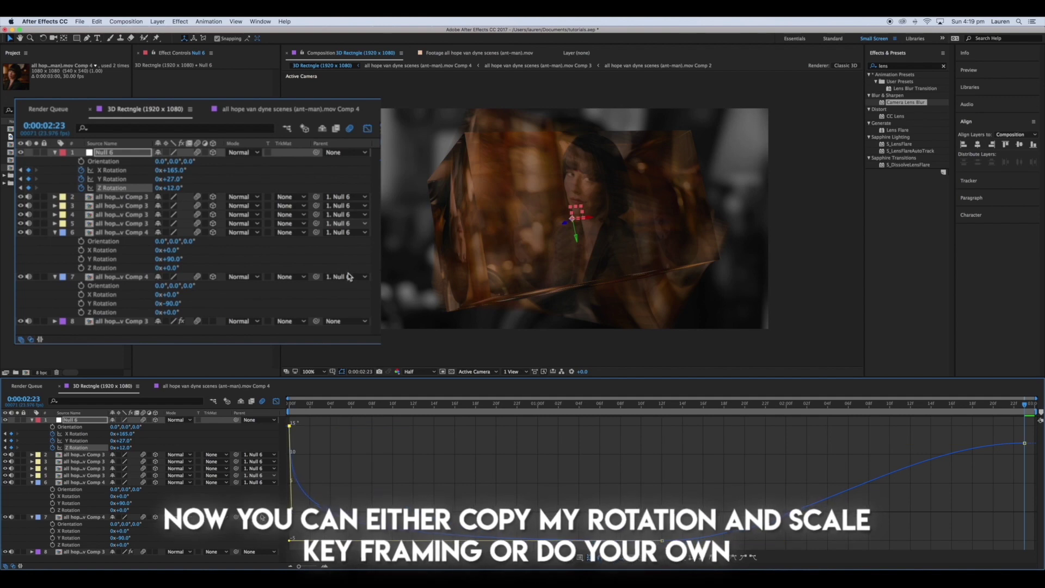
Preview the rotation animation from the start in the layer bar view
key("Home")
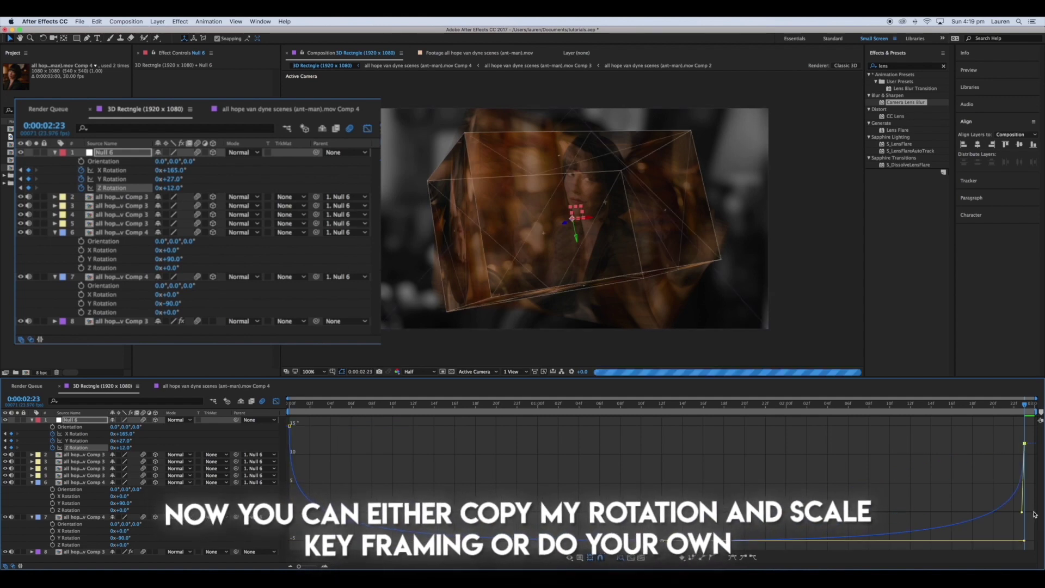
left_click(368, 128)
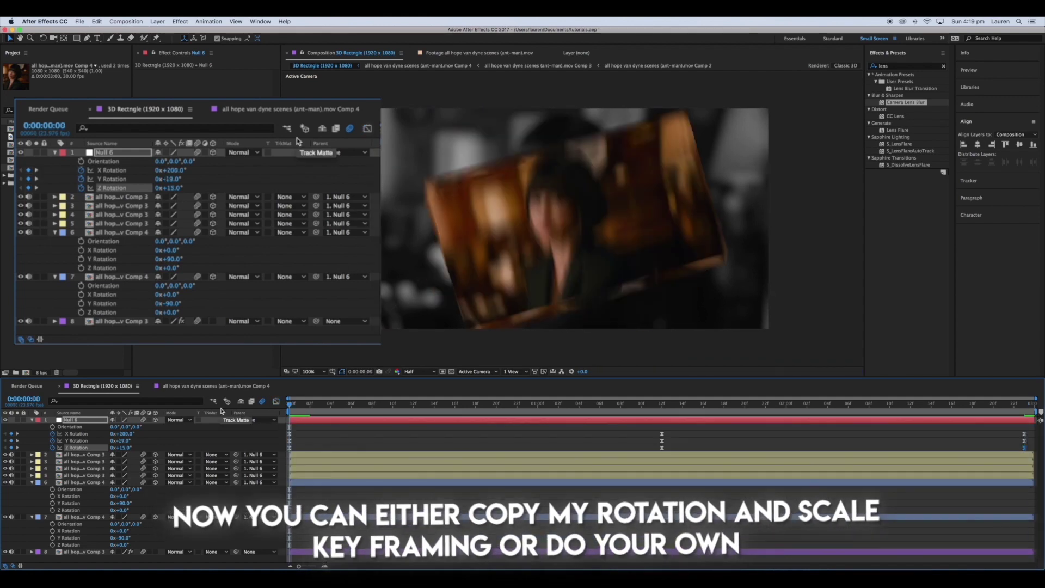
key("space")
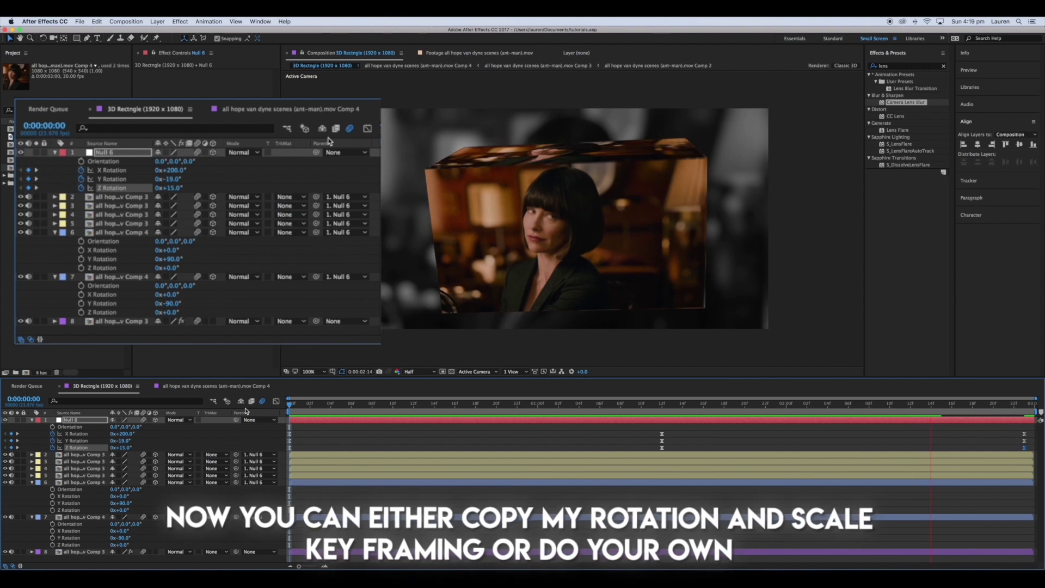
Stop the preview and change the middle Y Rotation keyframe to -1°
left_click(36, 170)
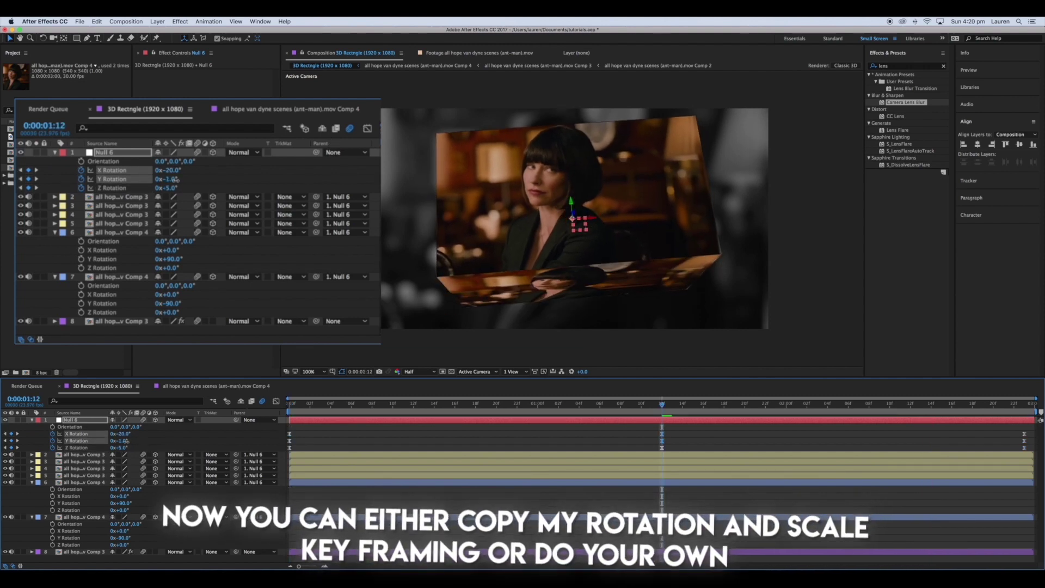
left_click_drag(172, 179, 171, 188)
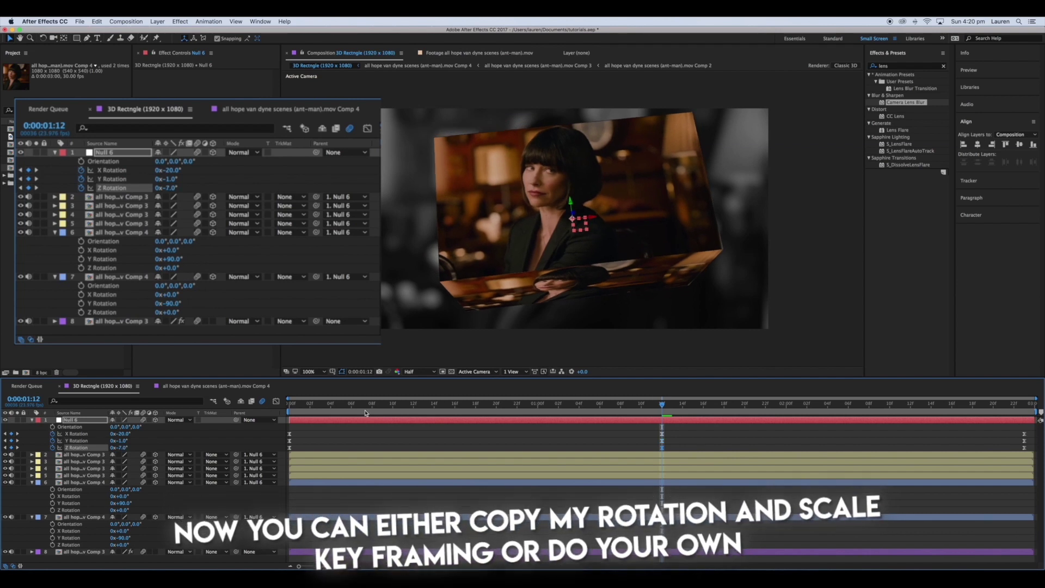
key("Home")
Key Null 6's Scale at 60% at 0:00:01:12 and 0% at the last frame, 0:00:02:23
key("s")
left_click(662, 406)
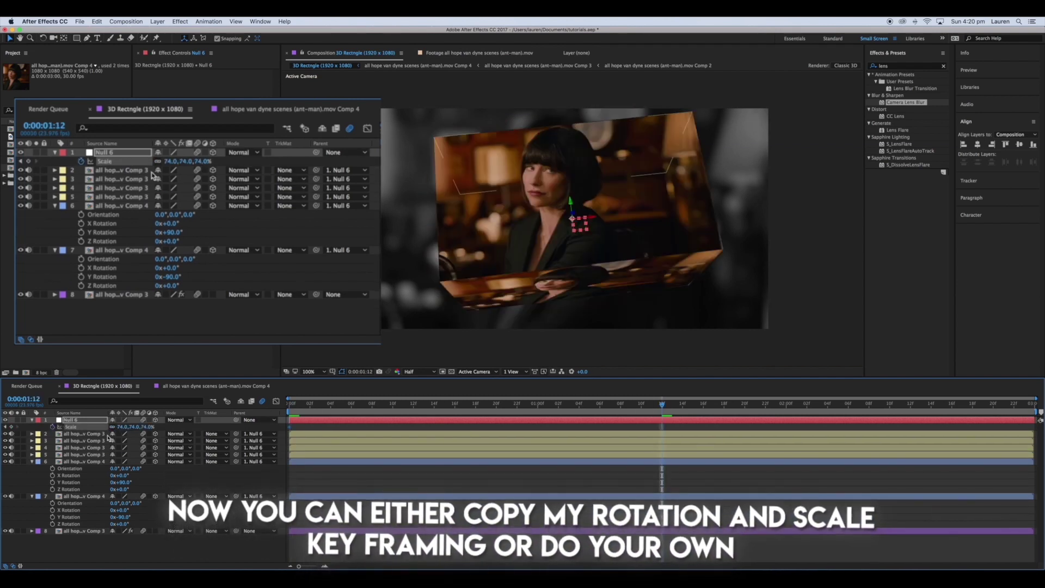
type("60")
key("Return")
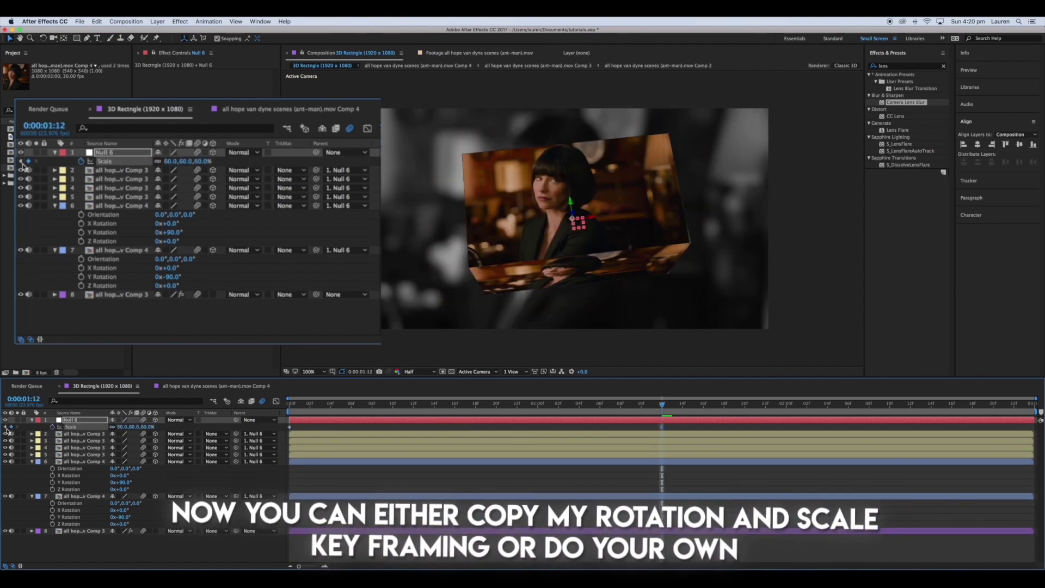
left_click(6, 428)
key("End")
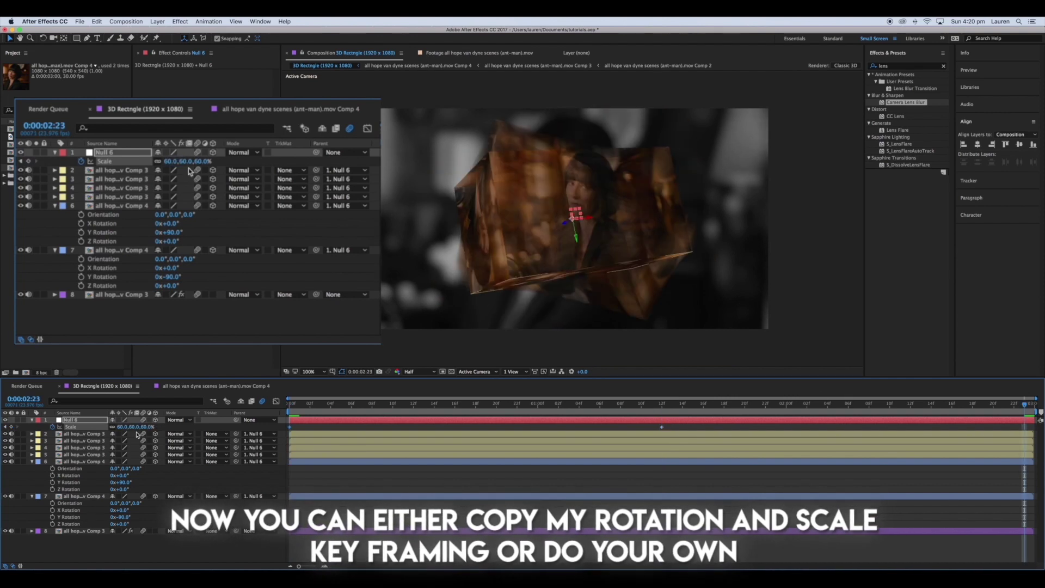
type("0")
key("Return")
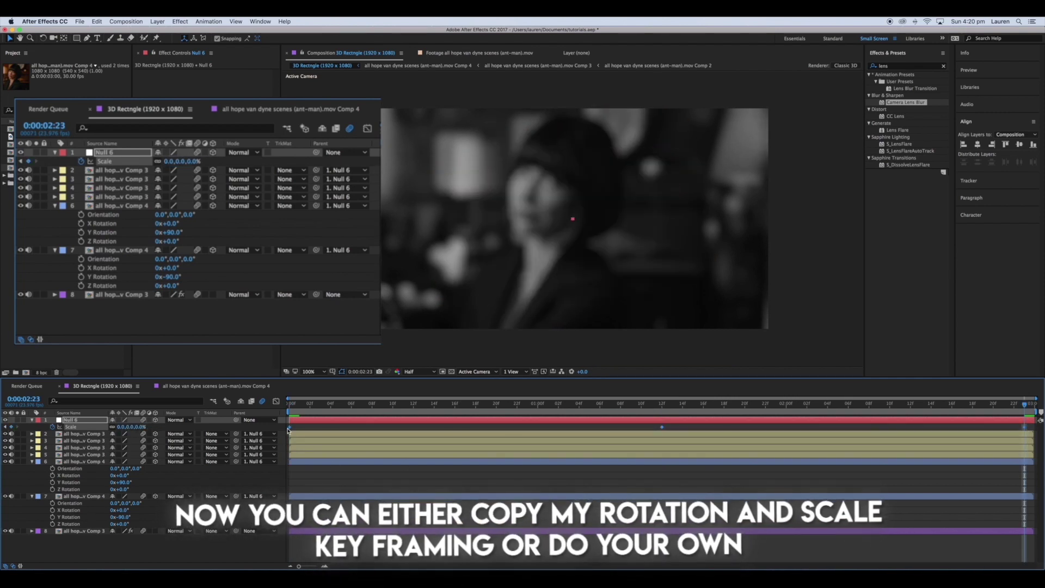
Easy Ease the Scale keyframes and bend the curve for a flat start and sharp final drop
right_click(290, 427)
mouse_move(326, 521)
left_click(406, 516)
left_click(276, 401)
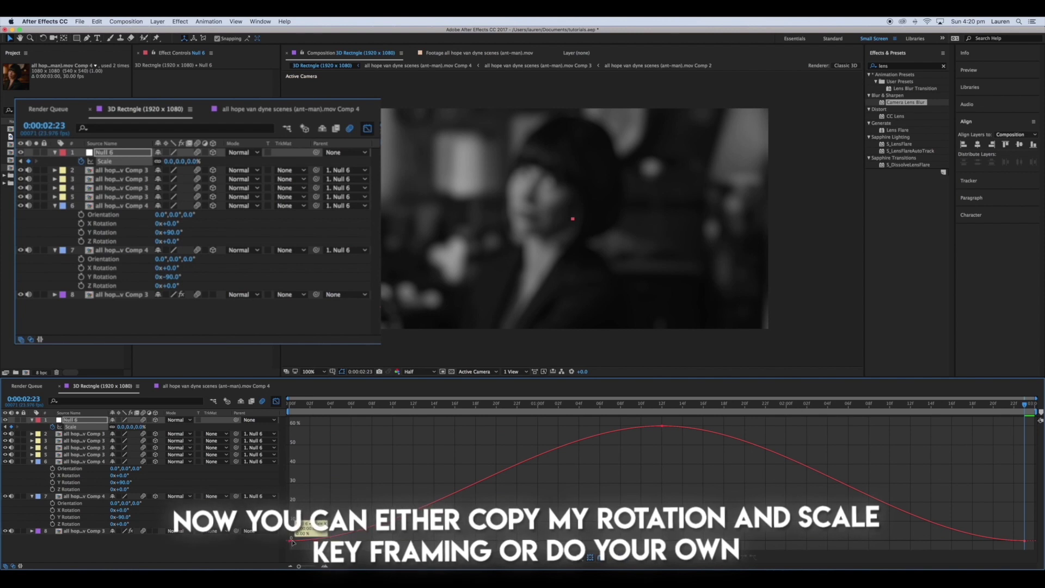
left_click_drag(537, 427, 289, 426)
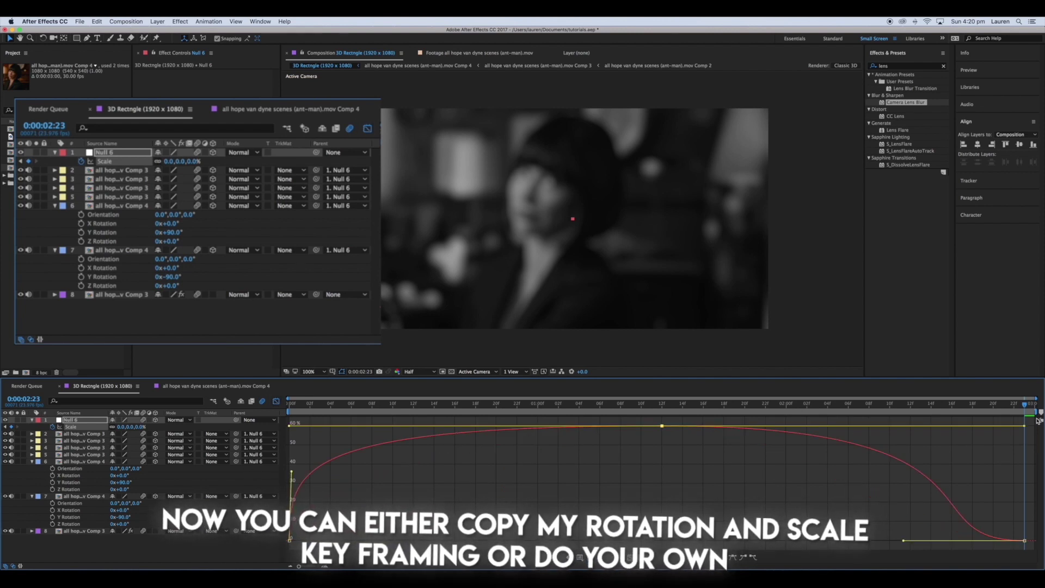
left_click_drag(903, 542, 1022, 449)
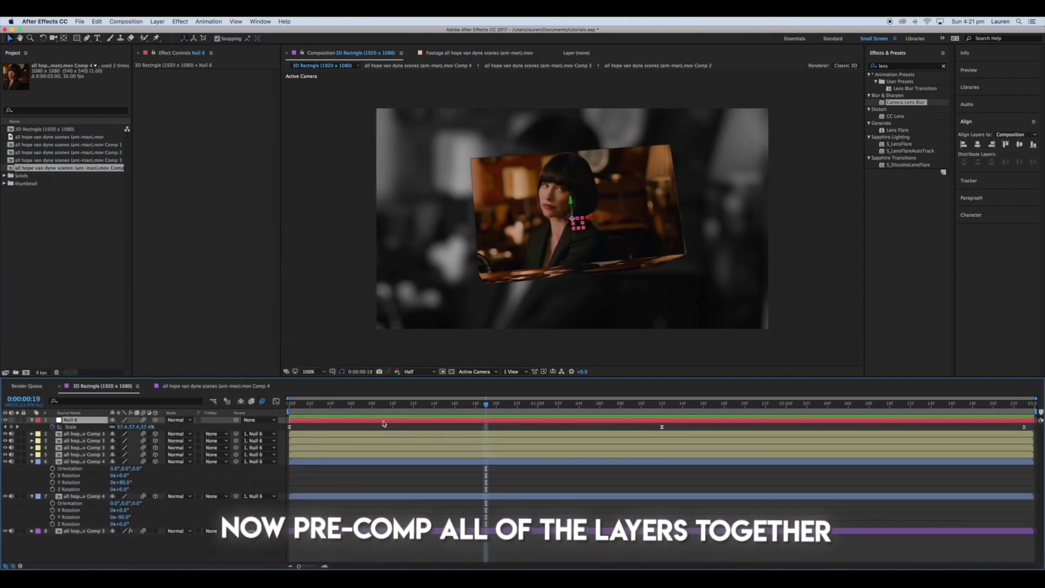
Pre-compose Null 6 and all clip-box layers into Pre-comp 2
left_click(341, 497, "shift")
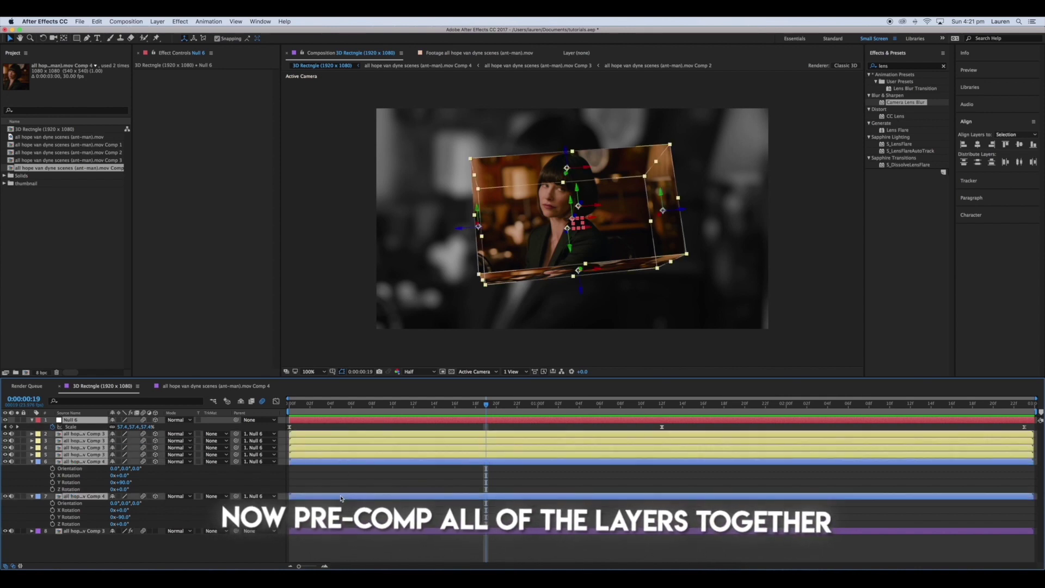
right_click(349, 499)
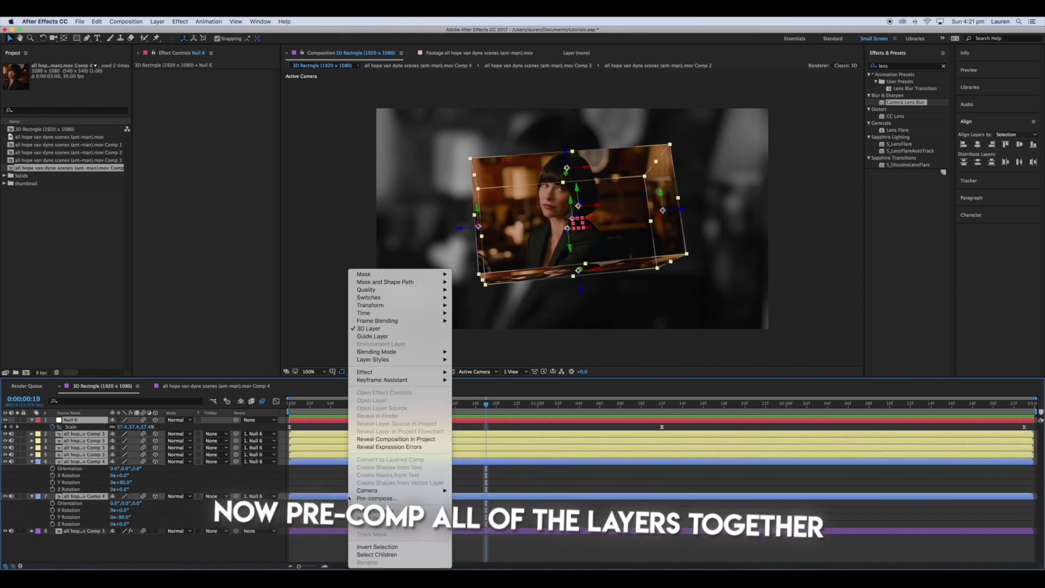
left_click(366, 499)
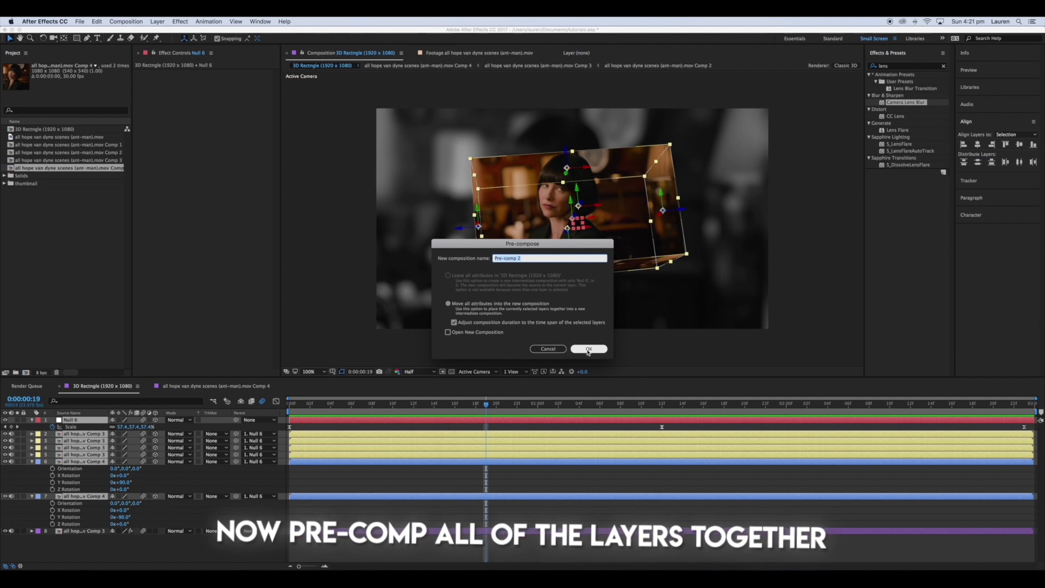
left_click(589, 349)
Apply a Drop Shadow effect to Pre-comp 2 with Distance 0 and raised Softness
left_click(905, 66)
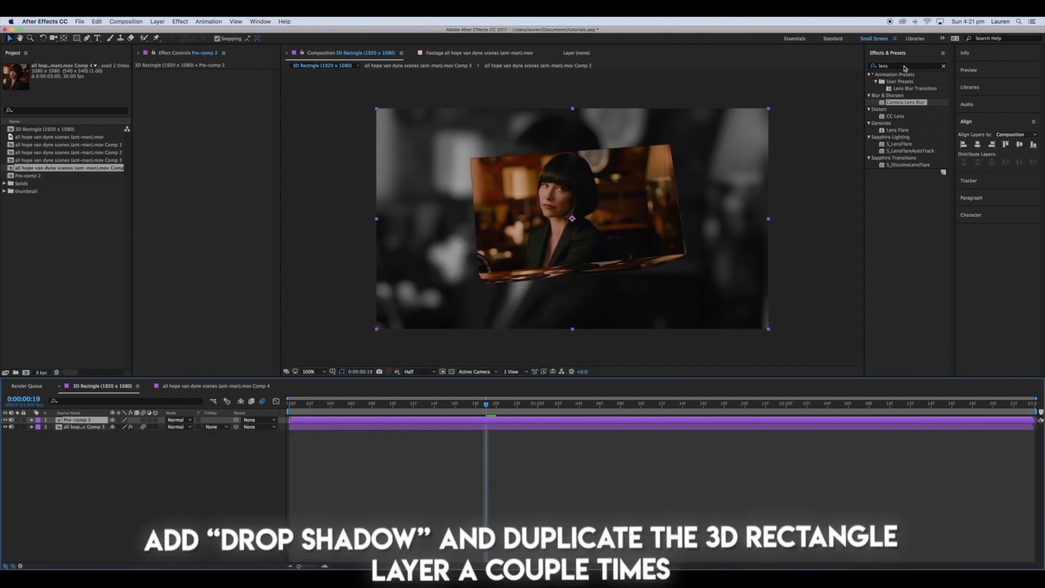
type("drop")
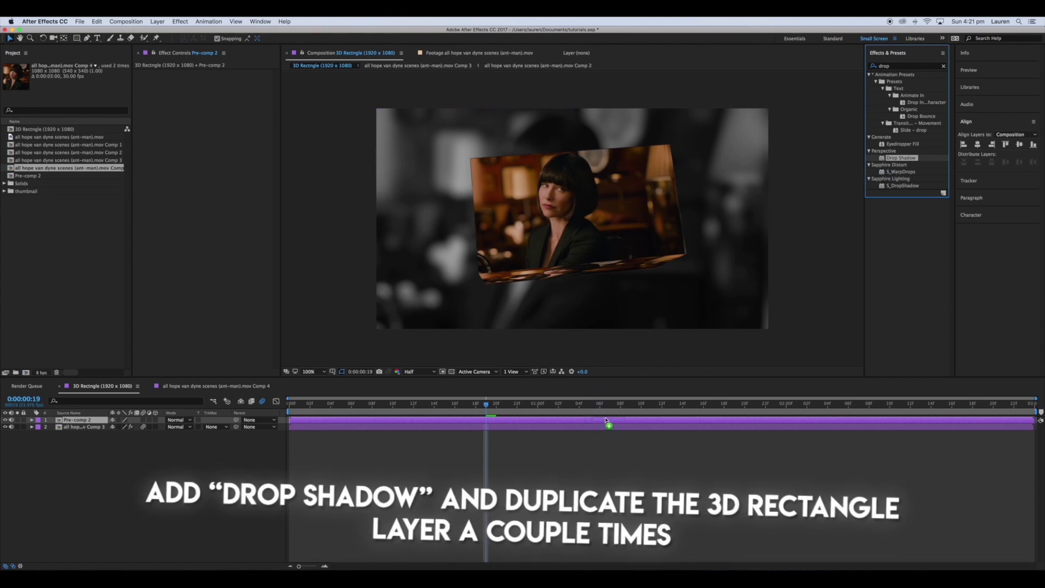
left_click_drag(606, 420, 605, 419)
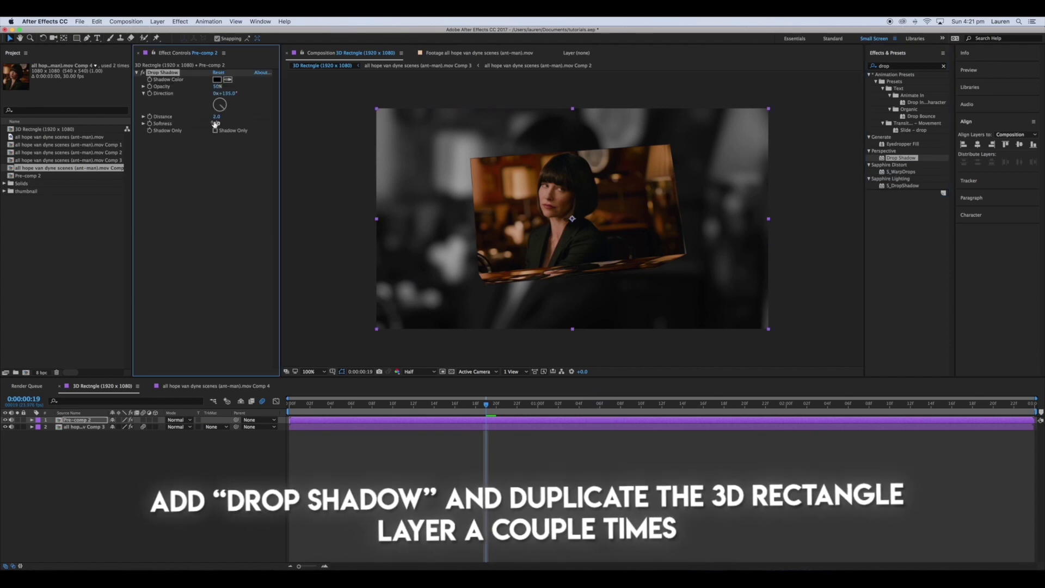
left_click_drag(215, 123, 189, 121)
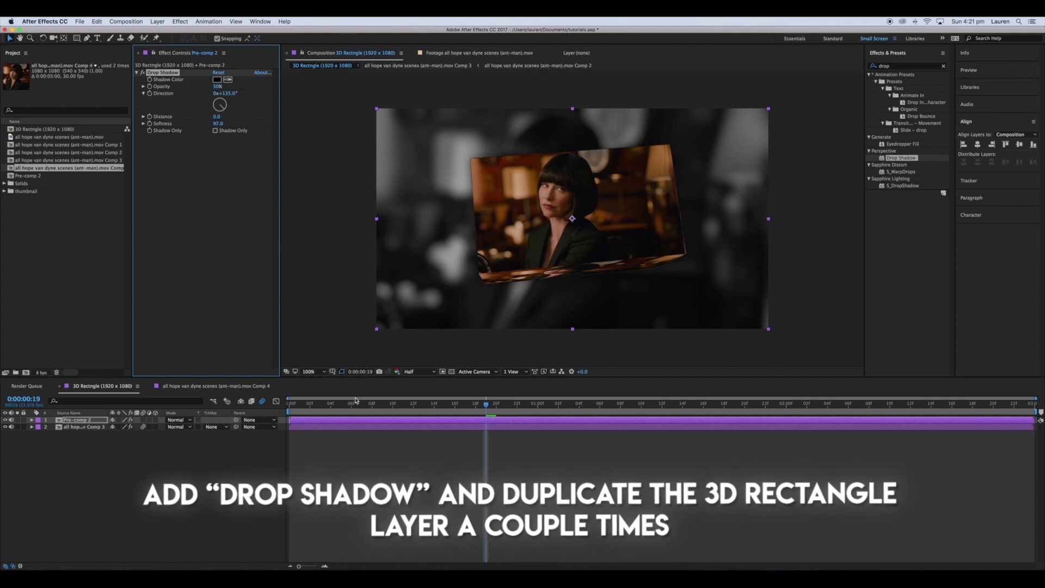
Duplicate Pre-comp 2 twice and enlarge the second copy's scale to 110%
key("super+d")
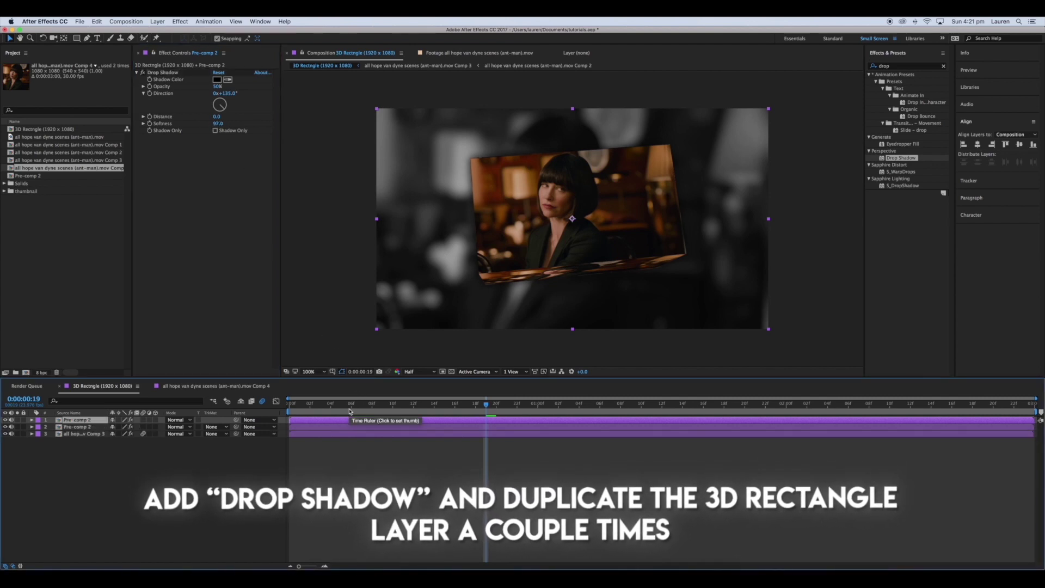
key("super+d")
left_click(375, 430)
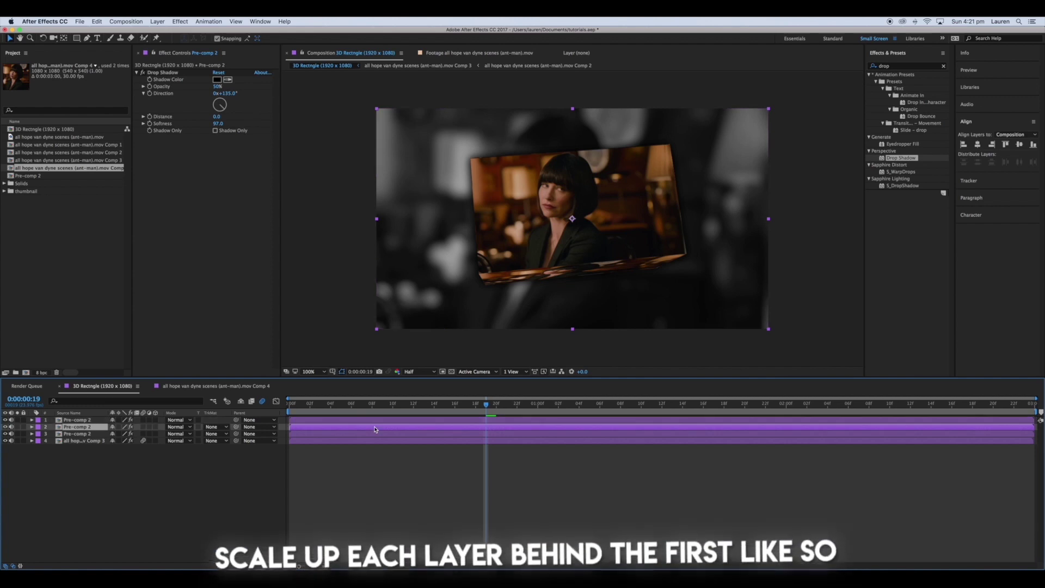
key("s")
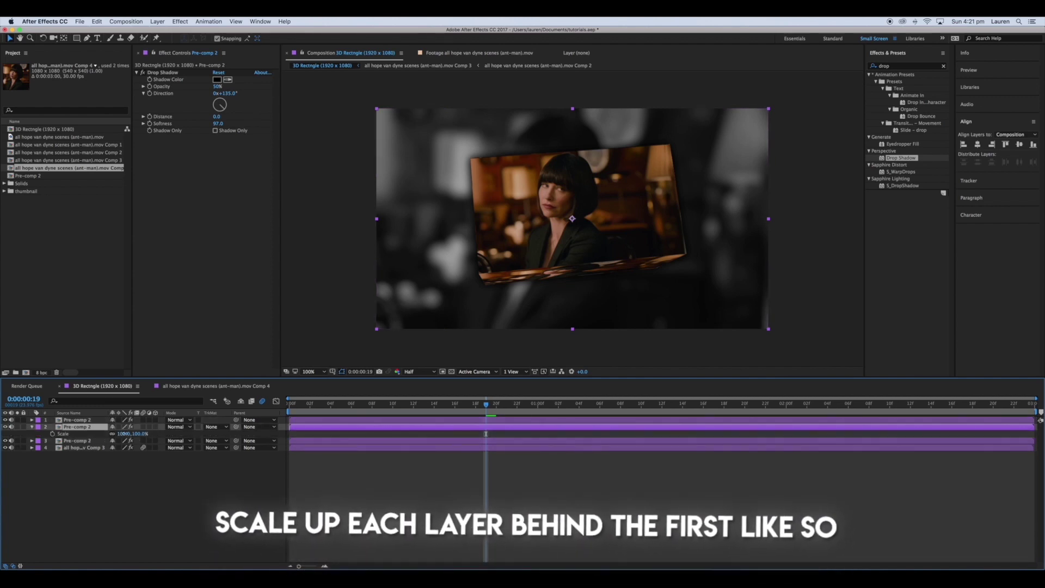
left_click_drag(124, 433, 129, 434)
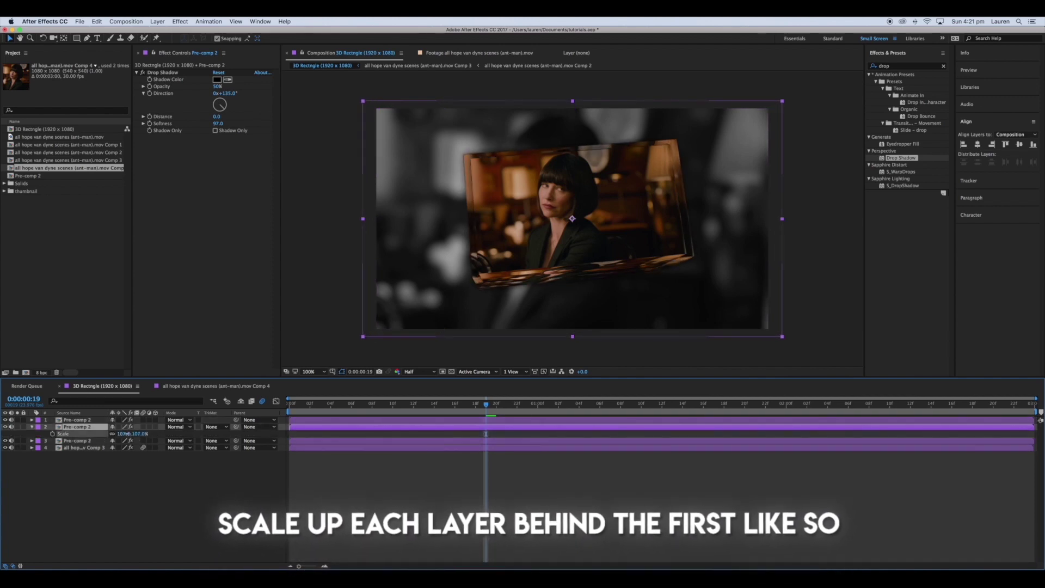
Enlarge the third Pre-comp 2 copy's scale to 120%
left_click(315, 442)
key("s")
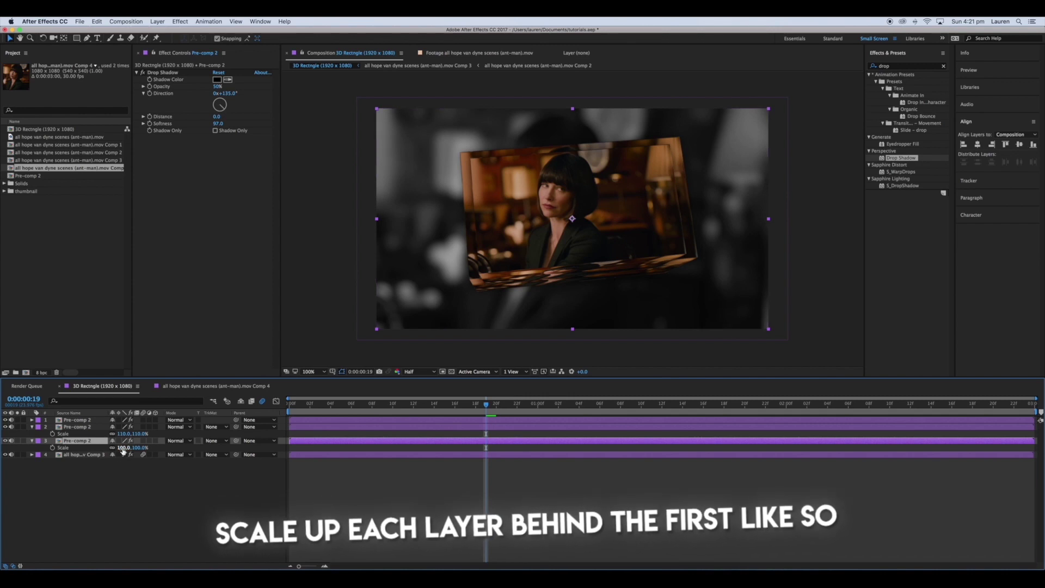
left_click_drag(127, 447, 131, 448)
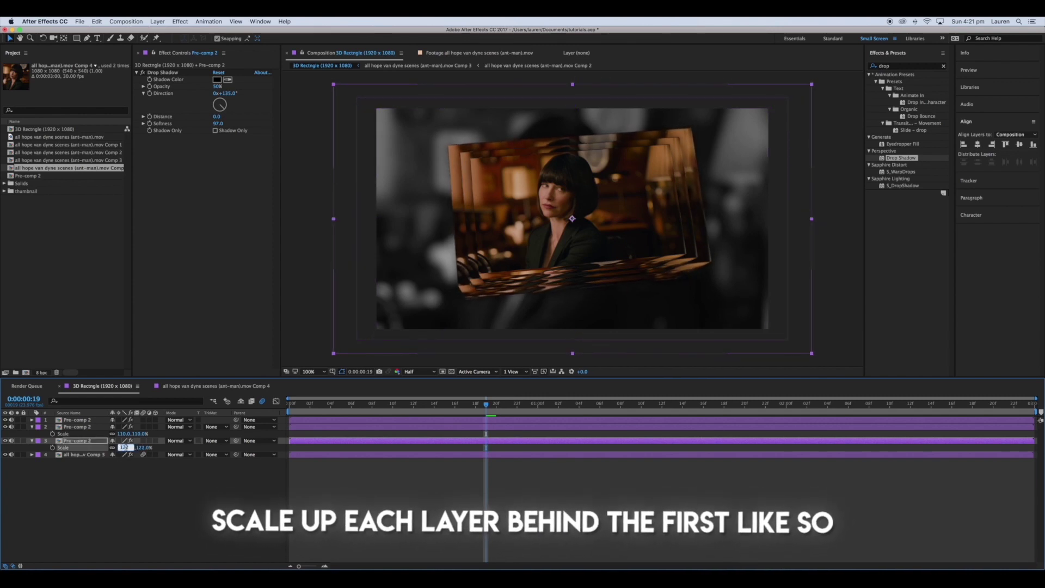
key("Return")
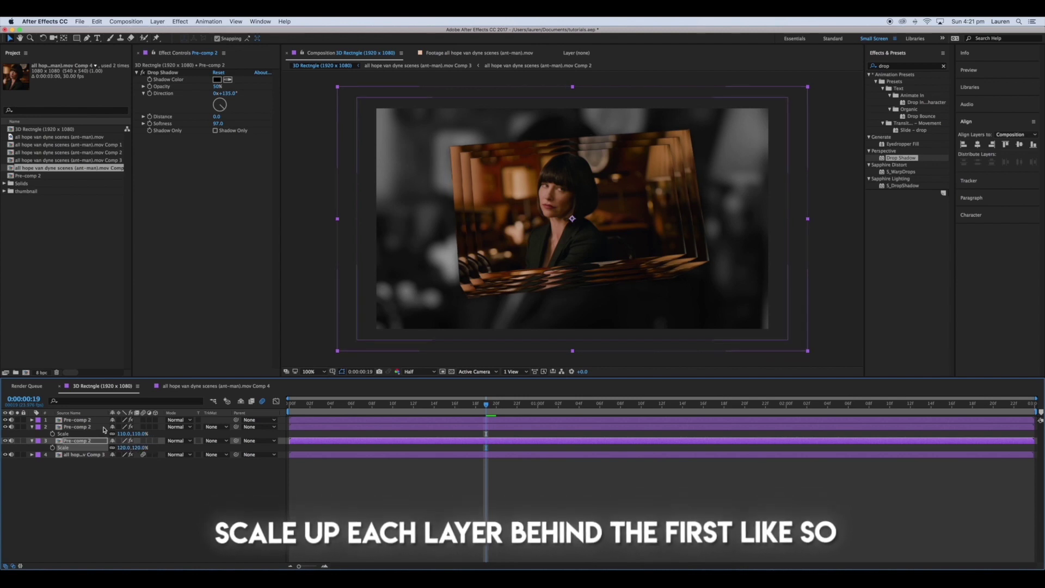
left_click(87, 426)
Set the second Pre-comp 2 copy's opacity to 50%
key("t")
left_click(117, 433)
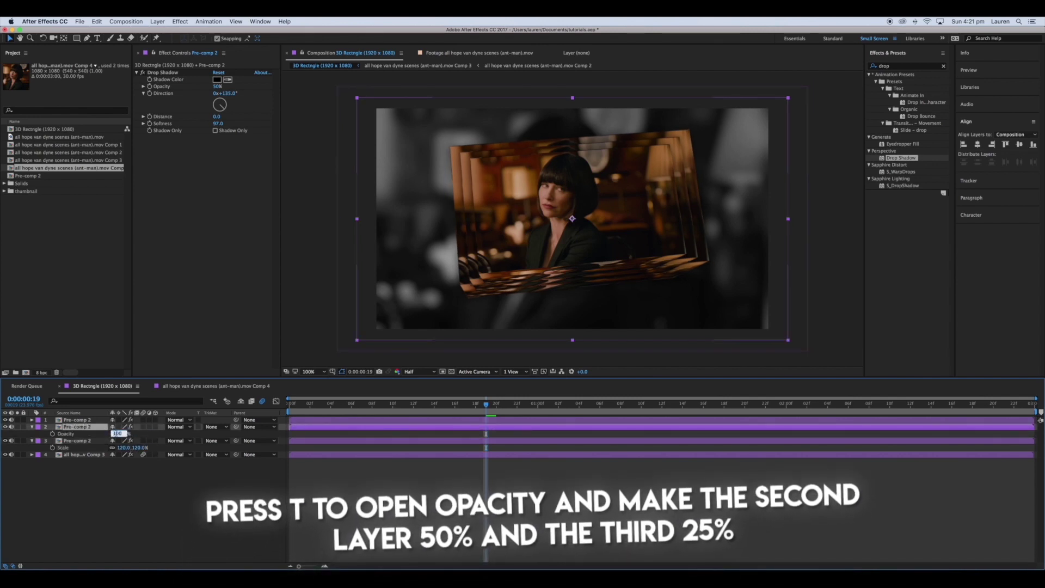
type("50")
key("Return")
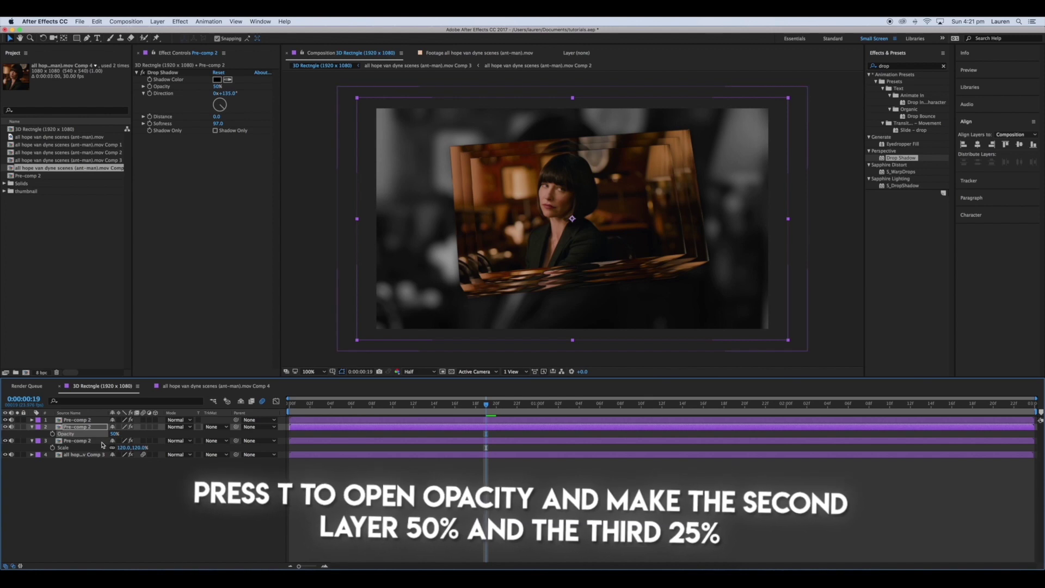
Set the third Pre-comp 2 copy's opacity to 25%
left_click(76, 440)
key("t")
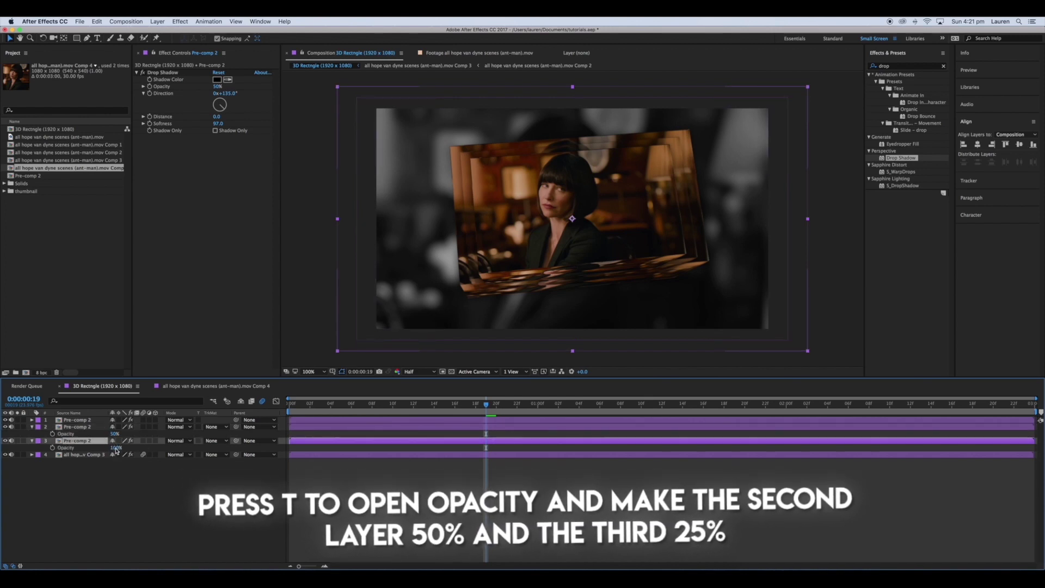
key("Return")
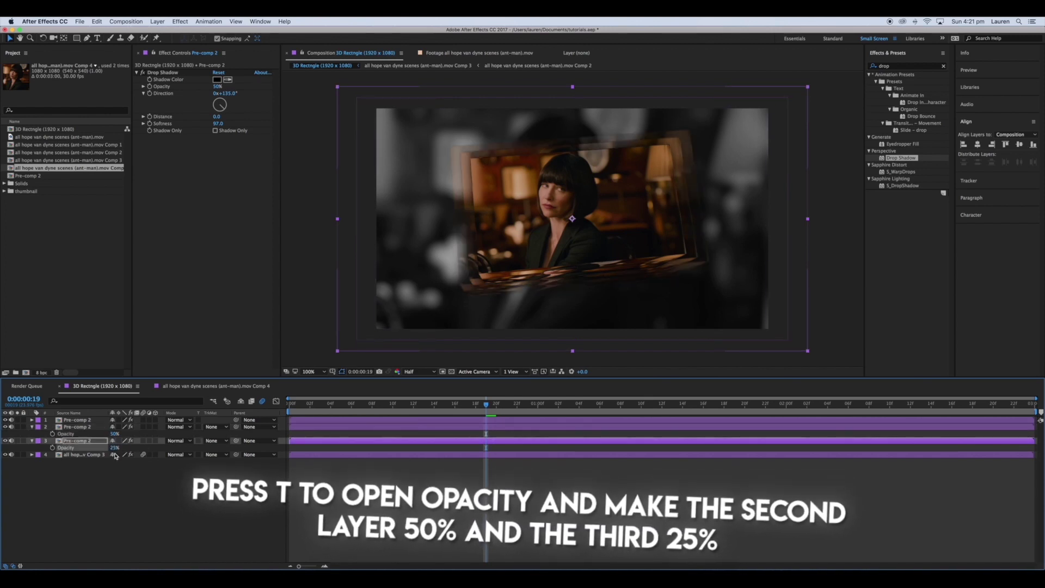